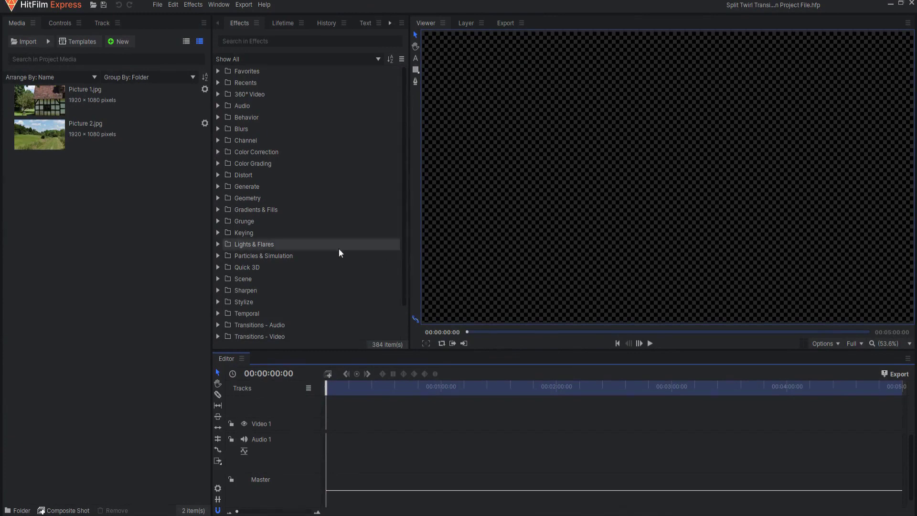
Select Vortex Displacement Warp [Layer only] in the Warp effects, then begin a new composite shot.
scroll(335, 250, "down", 3)
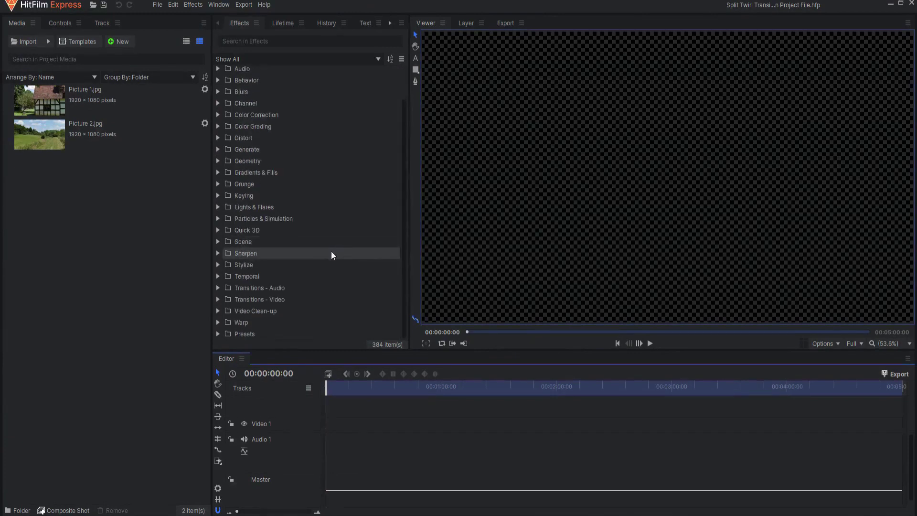
left_click(219, 323)
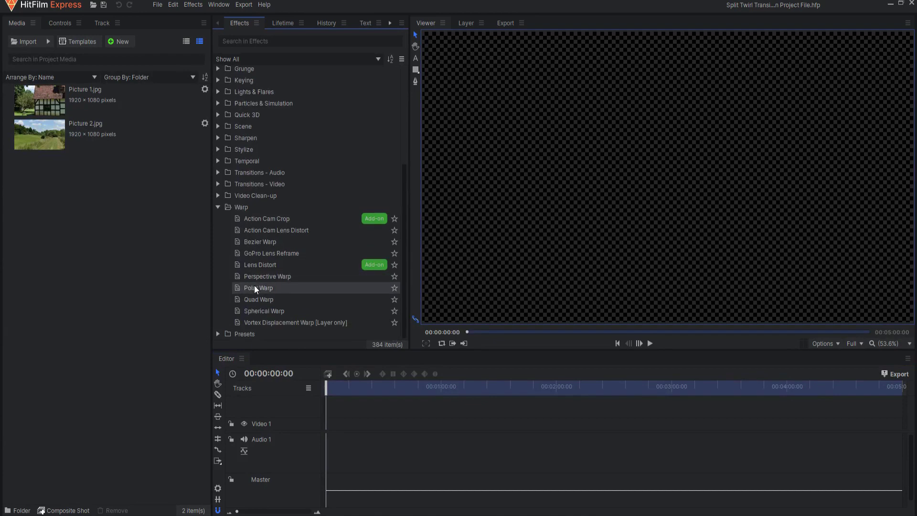
left_click(273, 324)
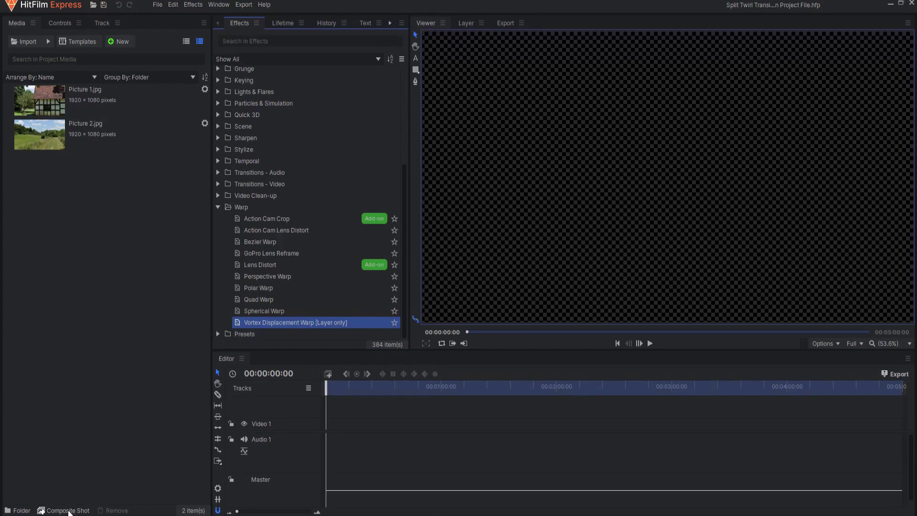
left_click(68, 510)
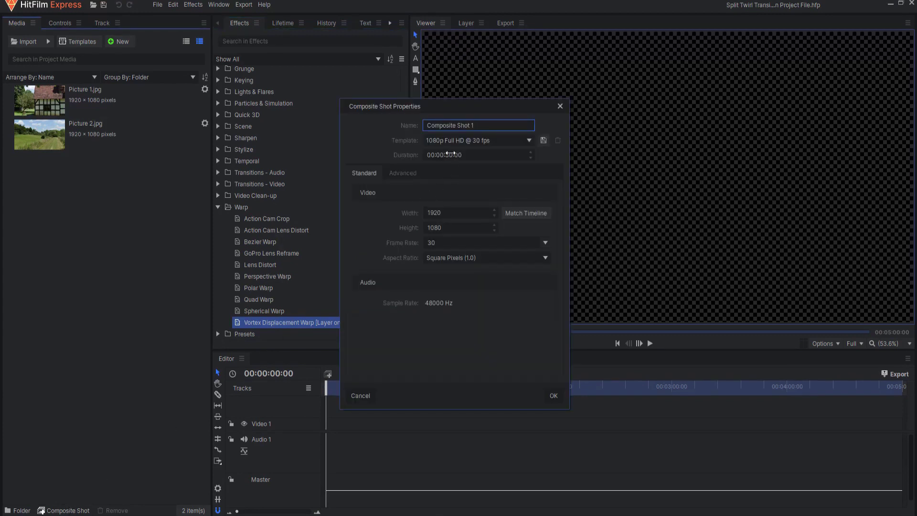
Create Composite Shot 1 at 1080p 30 fps with a 00:00:02:00 duration.
double_click(450, 154)
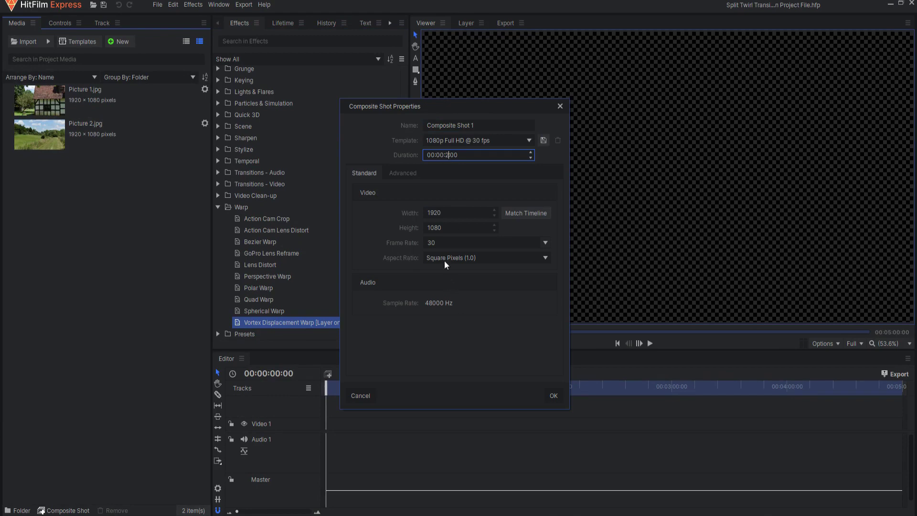
left_click(554, 395)
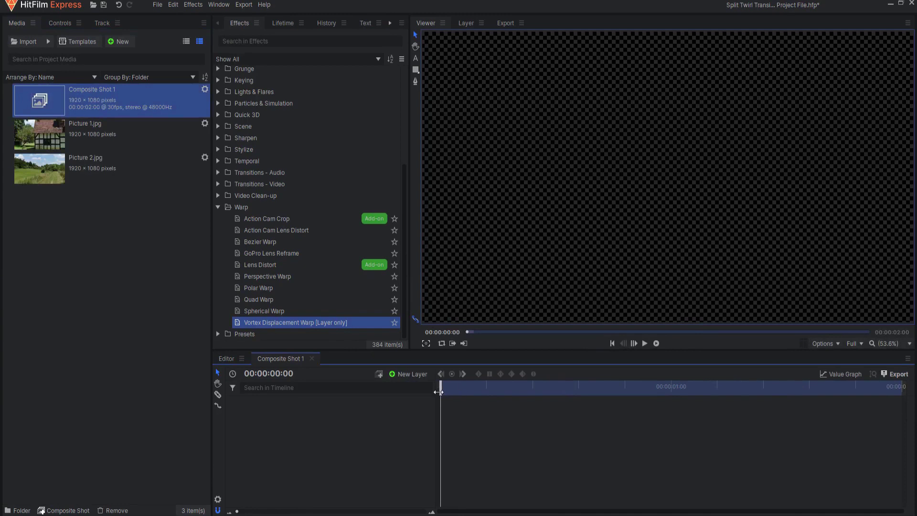
mouse_move(439, 392)
left_mouse_down()
mouse_move(889, 386)
mouse_move(438, 380)
left_mouse_up()
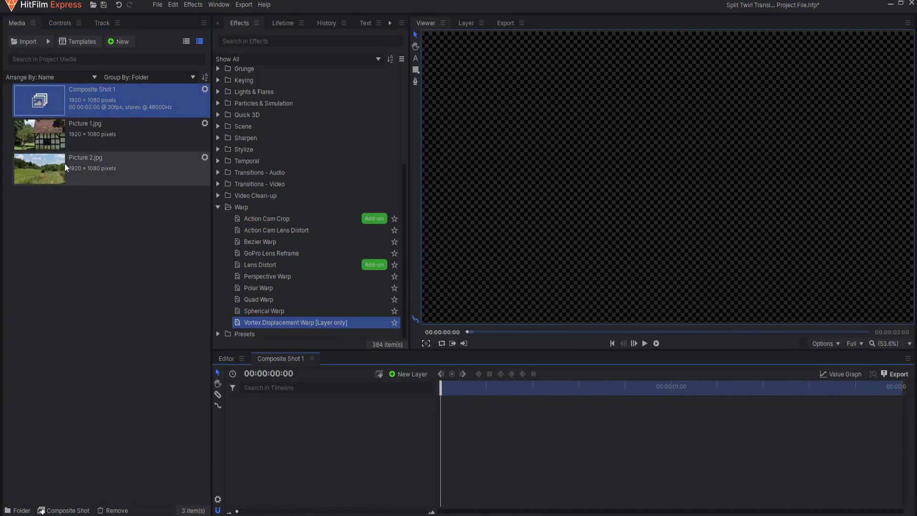
Add Picture 1 and Picture 2 as layers and make Picture 1 start at one second.
left_click_drag(64, 223, 63, 134)
left_click_drag(108, 194, 268, 413)
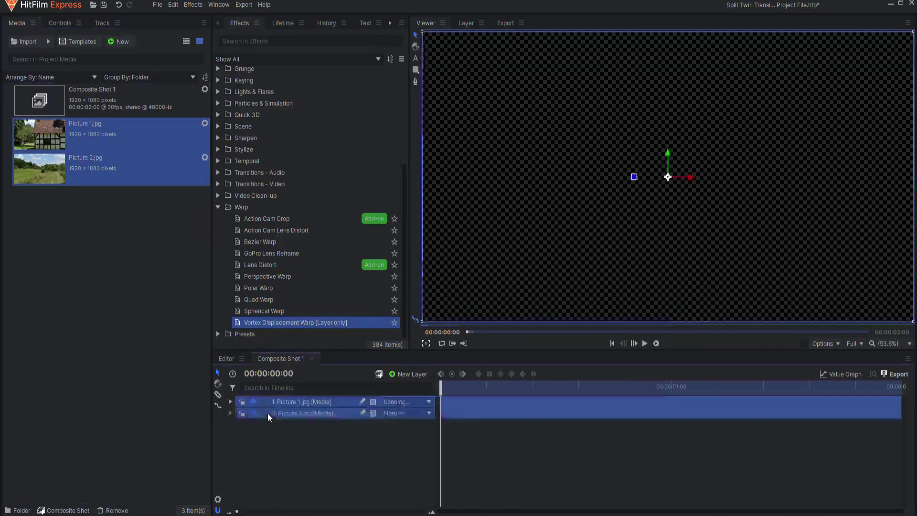
left_click(297, 397)
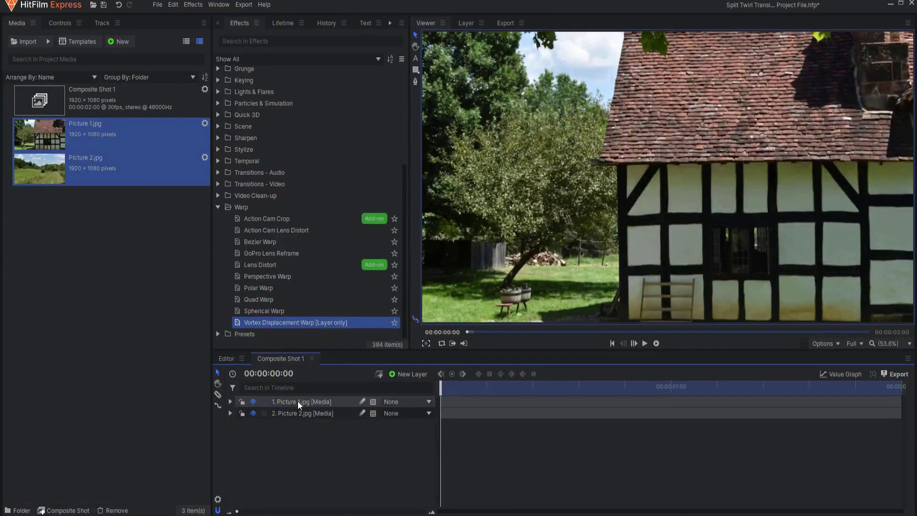
left_click_drag(471, 401, 698, 406)
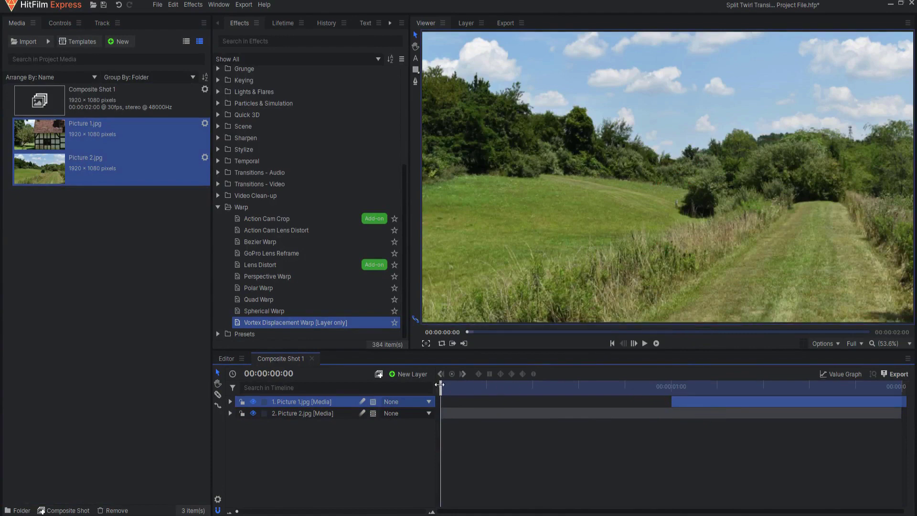
left_click_drag(440, 385, 707, 388)
Hide Picture 2, park the playhead at 1:00 and apply Vortex Displacement Warp to Picture 1.
left_click(288, 414)
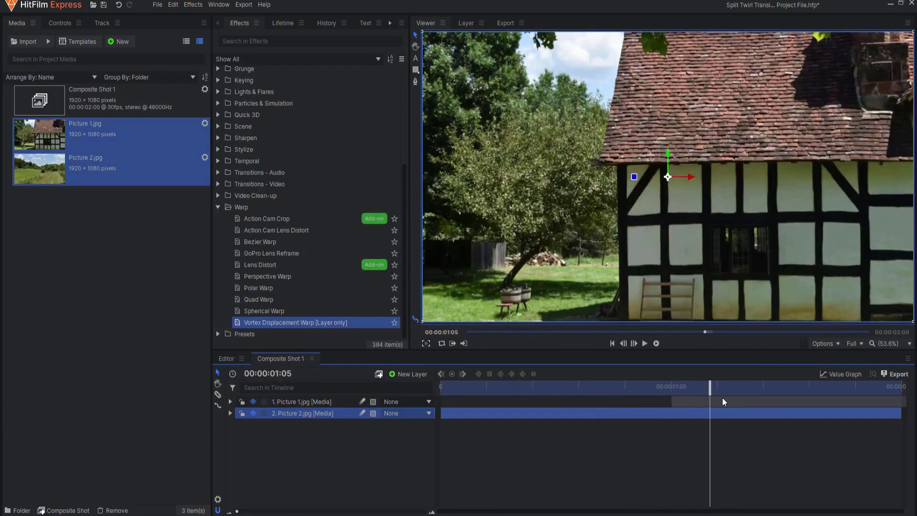
left_click_drag(713, 389, 623, 391)
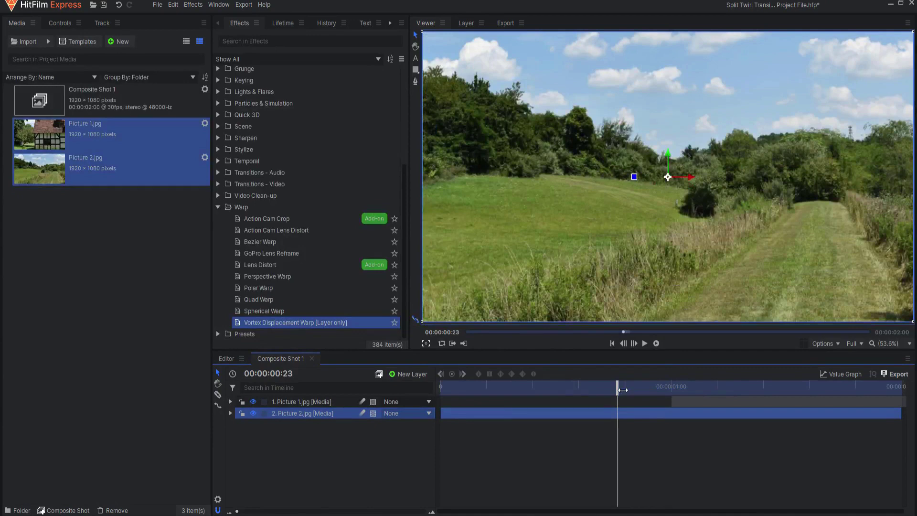
left_click(297, 400)
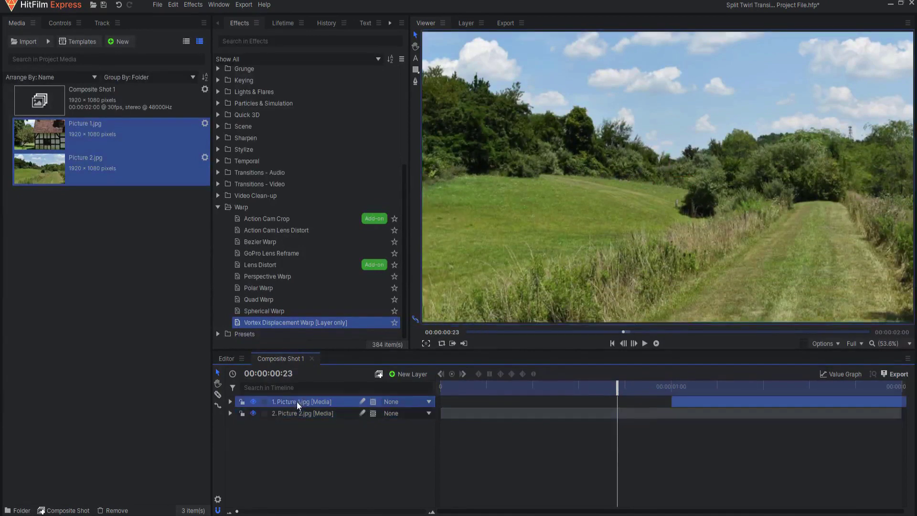
left_click(253, 414)
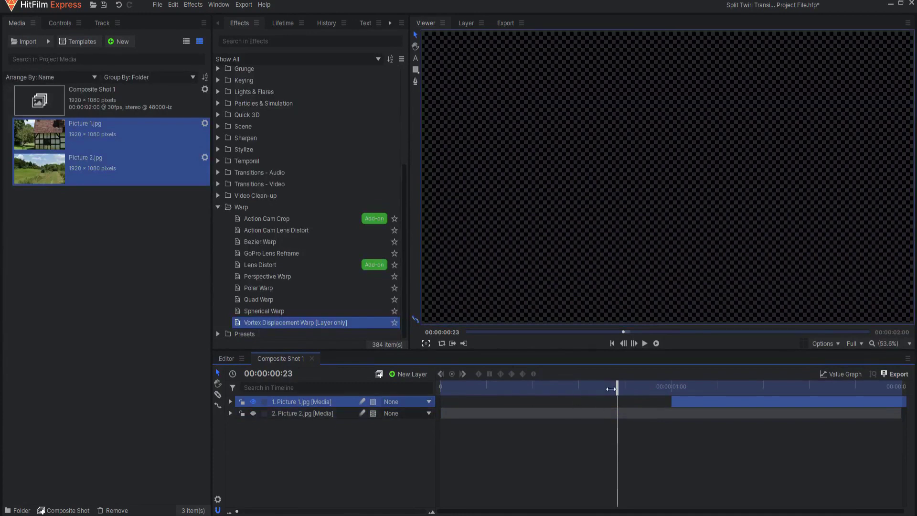
left_click_drag(611, 389, 671, 389)
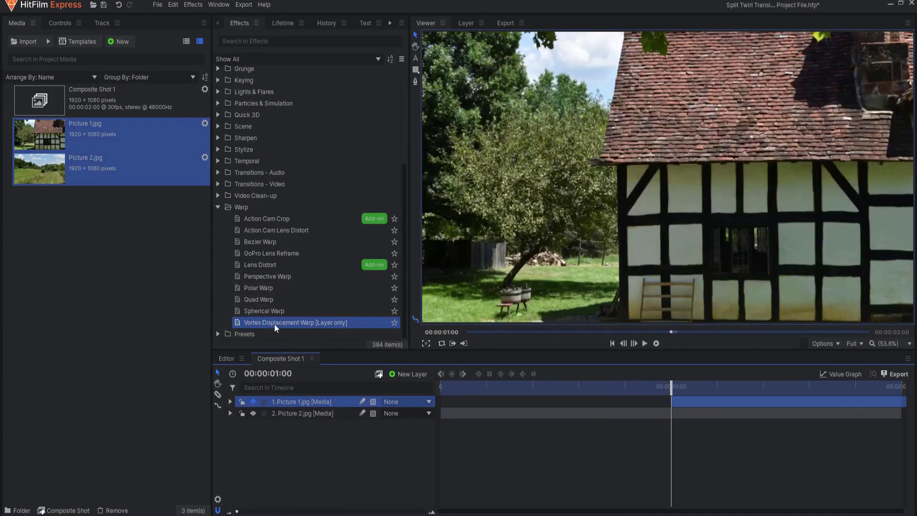
left_click_drag(275, 324, 280, 399)
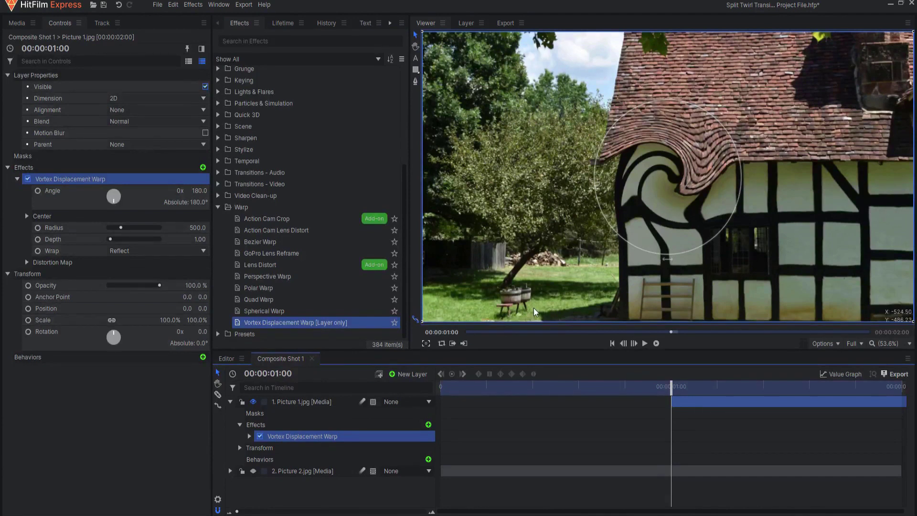
Centre the vortex warp at X -480 and set its radius to 1260.
left_click(249, 436)
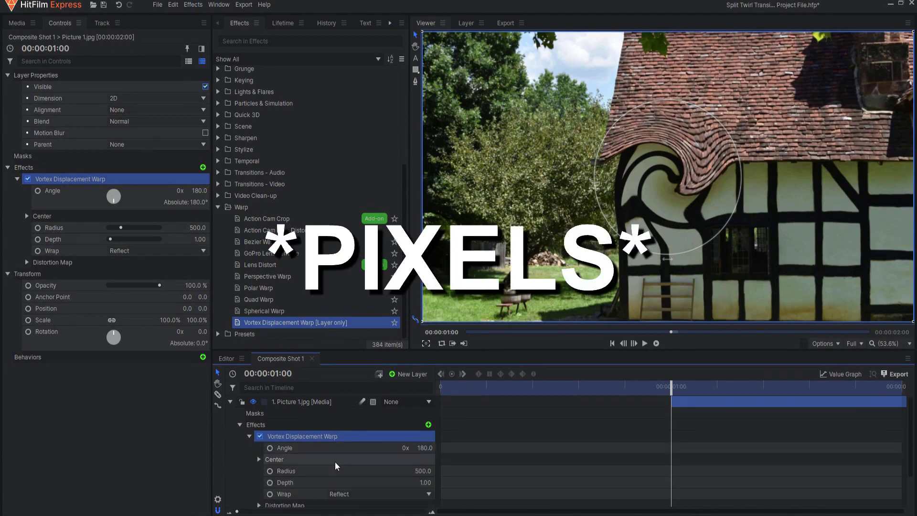
left_click(260, 460)
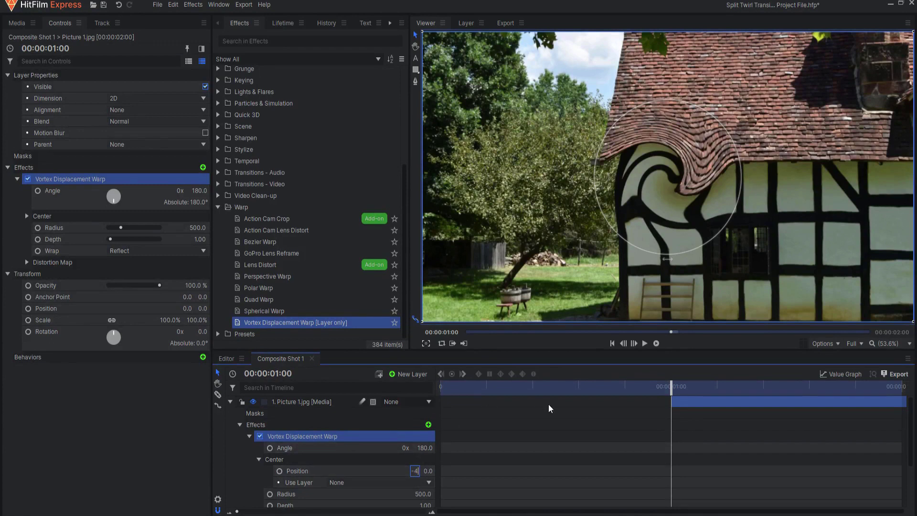
key("Return")
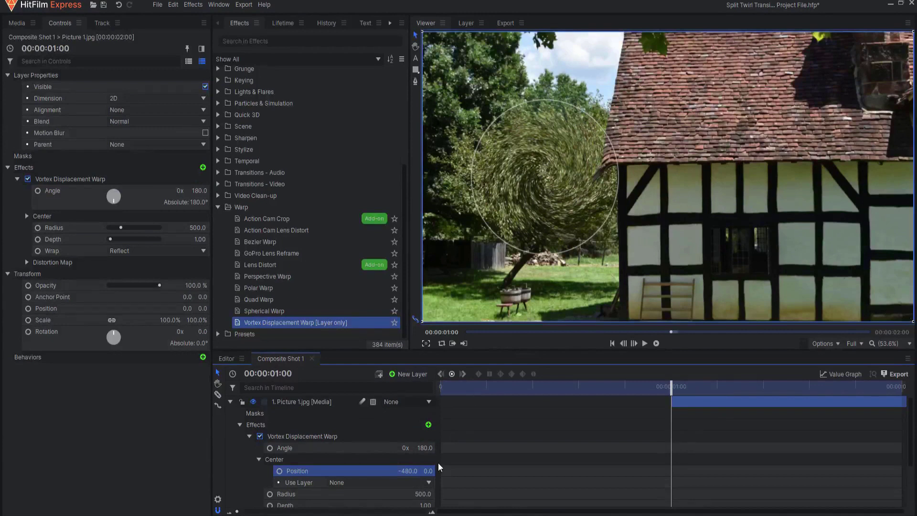
scroll(332, 498, "down", 3)
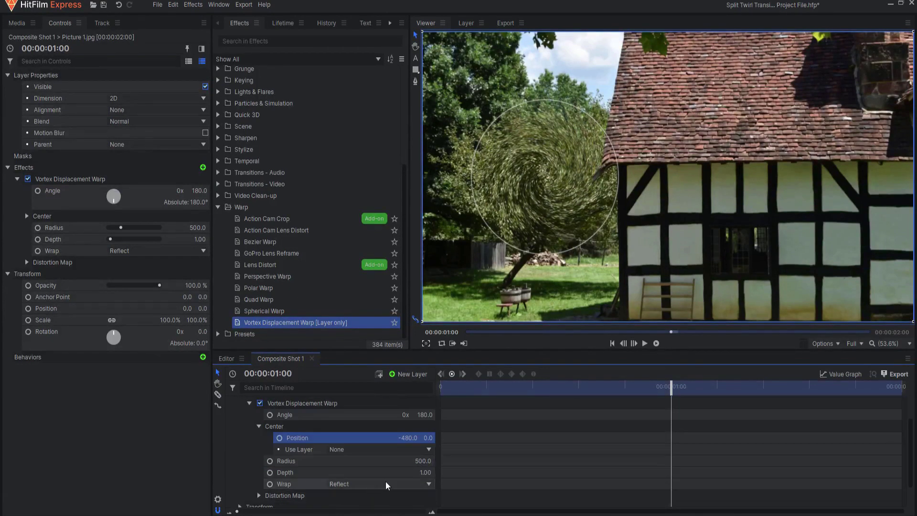
left_click(423, 461)
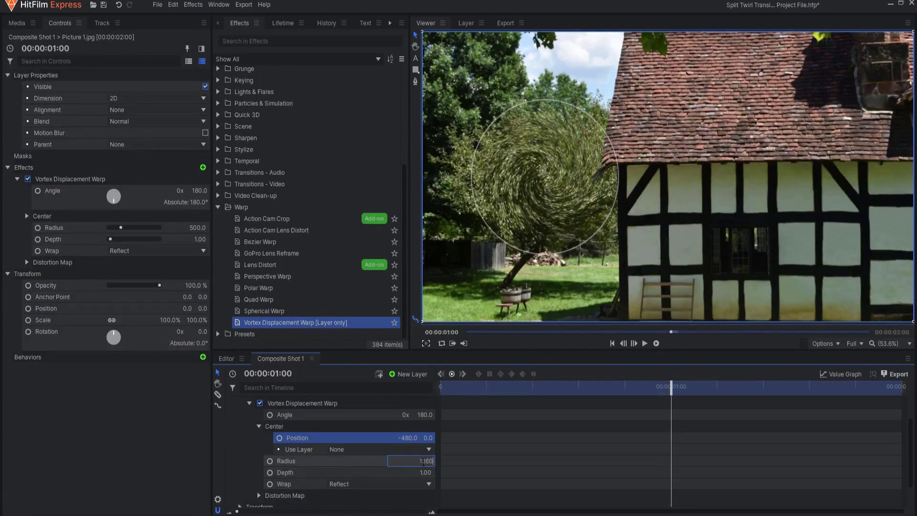
type("1260")
key("Return")
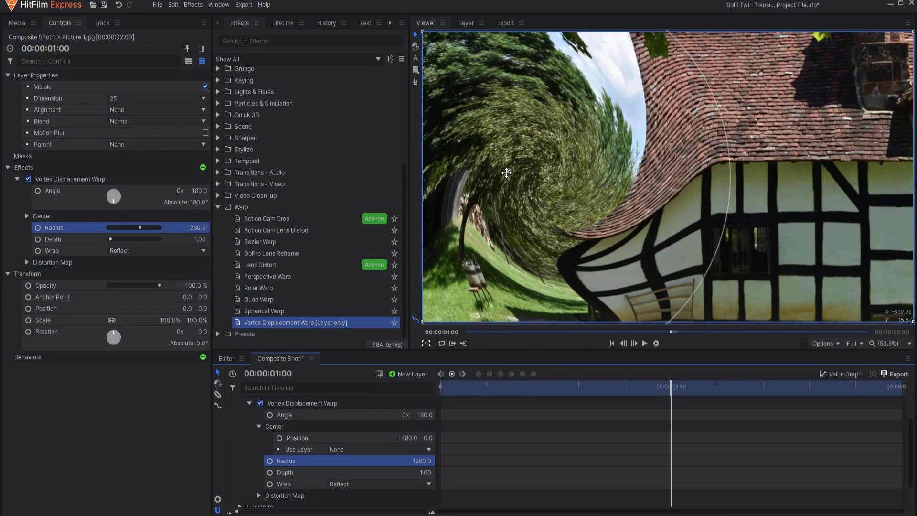
scroll(505, 173, "down", 1)
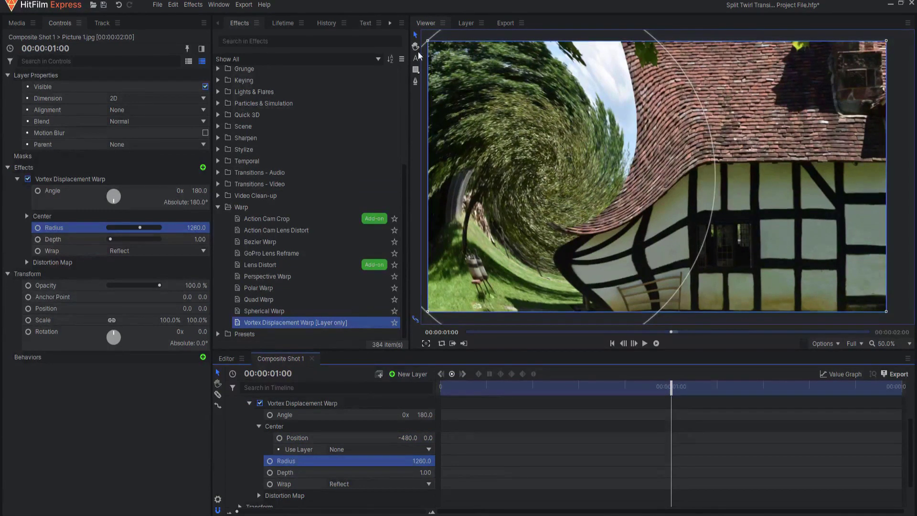
scroll(536, 171, "up", 1)
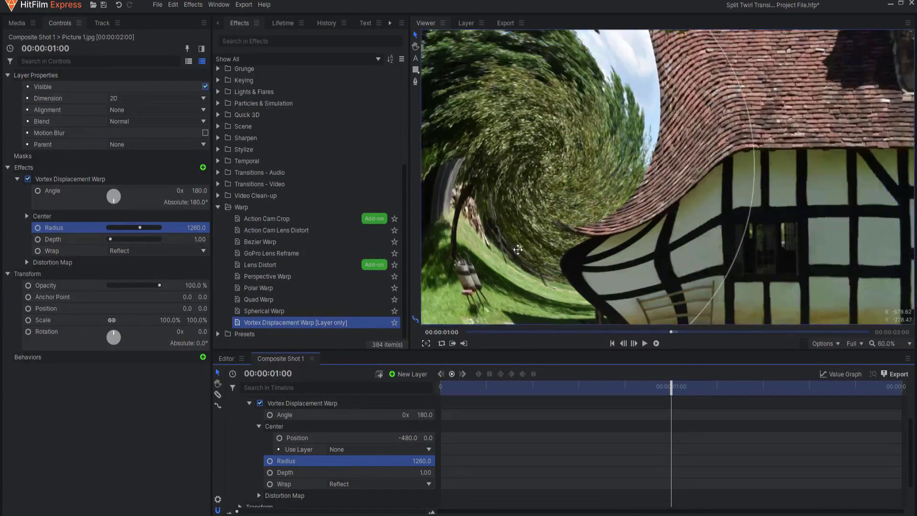
scroll(639, 242, "down", 1)
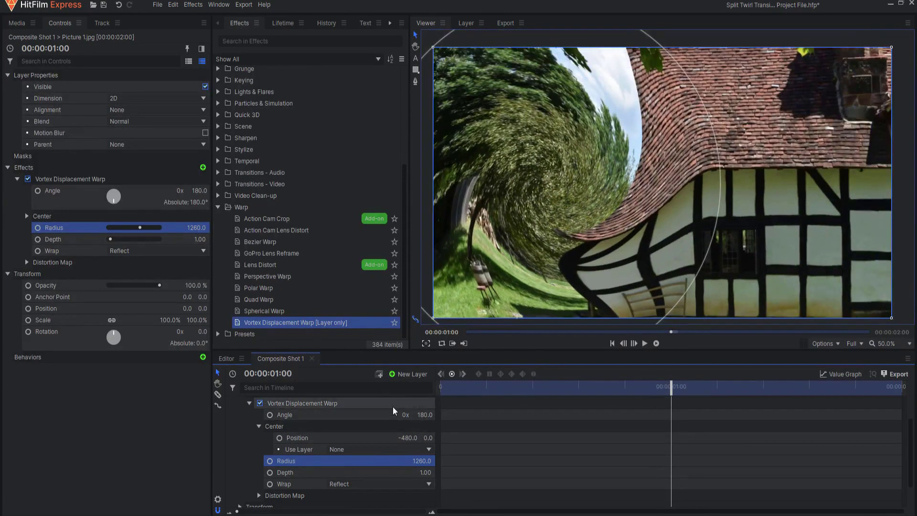
Keyframe the vortex Angle at 1x revolution at 1:00 and 0x at 1:10.
left_click(406, 415)
type("1")
key("Return")
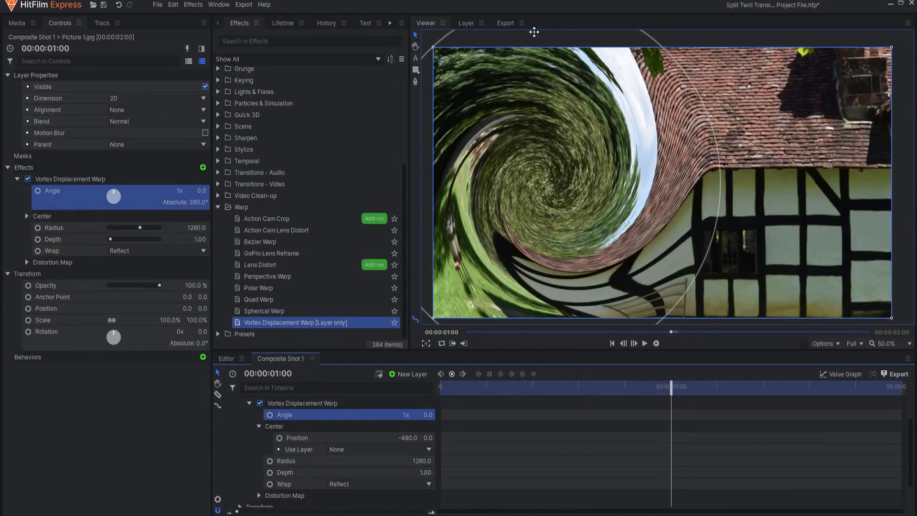
left_click(270, 415)
left_click_drag(671, 387, 748, 400)
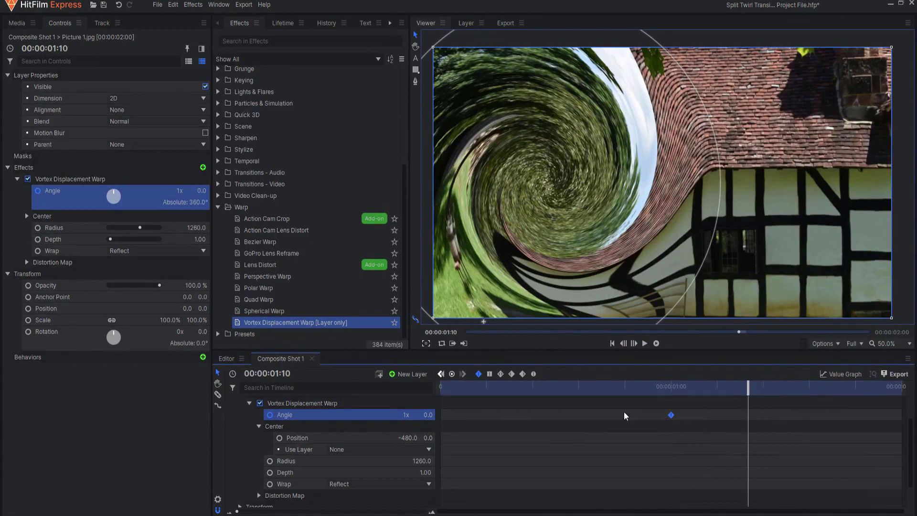
left_click(407, 416)
type("0")
key("Return")
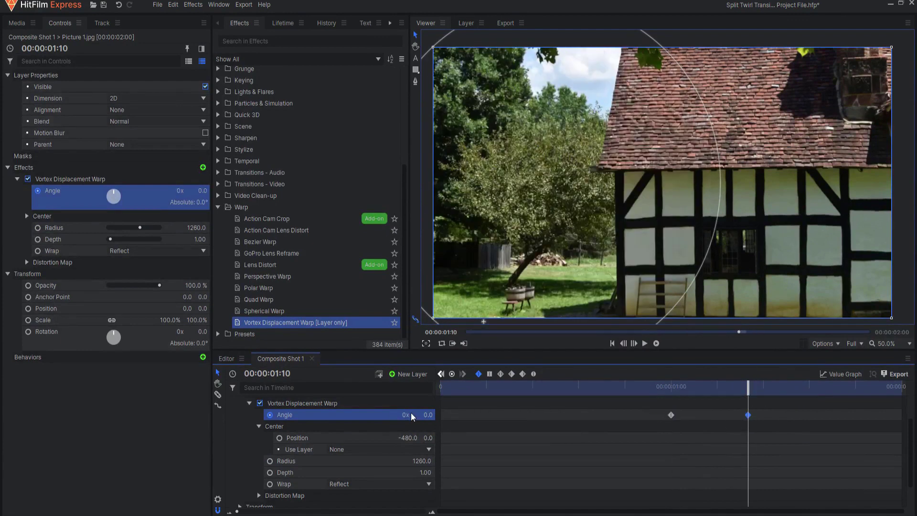
Make both Angle keyframes smooth and preview the twirl unwinding.
left_click_drag(657, 382, 771, 452)
left_click(535, 375)
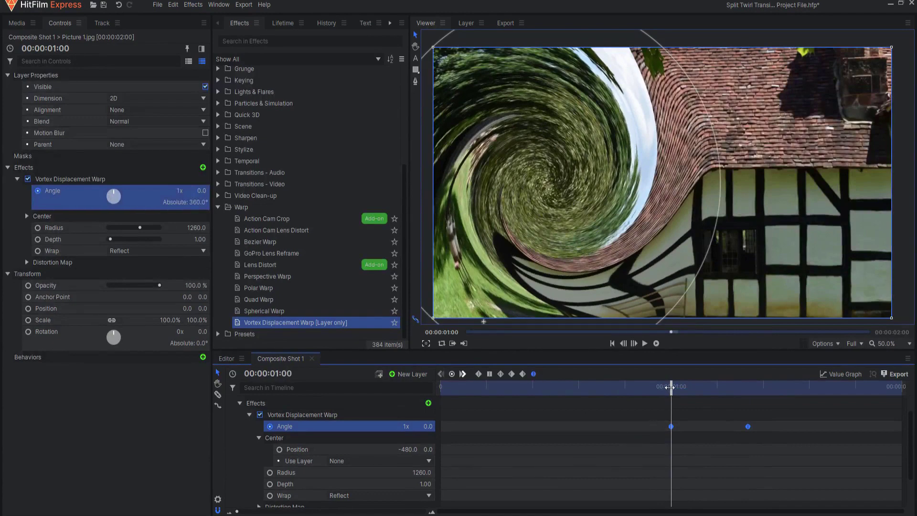
mouse_move(670, 388)
left_mouse_down()
mouse_move(746, 388)
mouse_move(666, 389)
left_mouse_up()
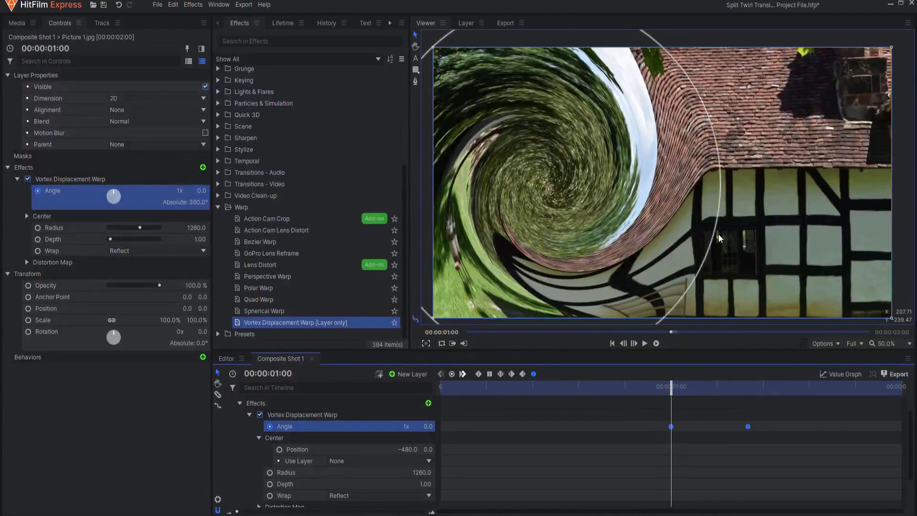
left_click(249, 414)
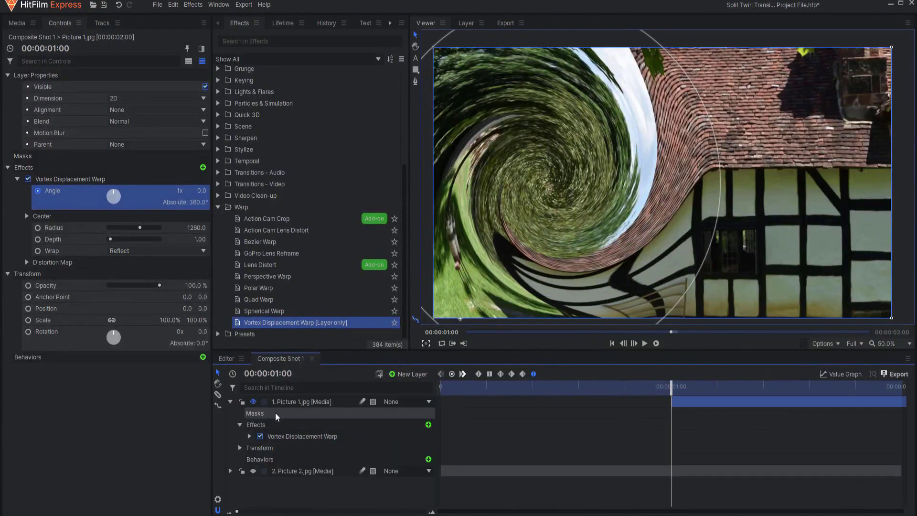
Duplicate the Vortex Displacement Warp and move the copy's centre to X 480.
right_click(287, 440)
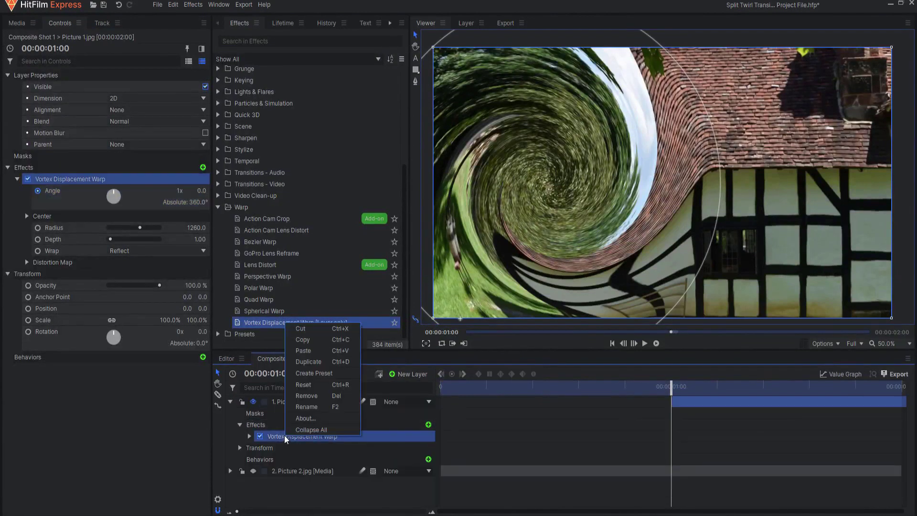
left_click(315, 363)
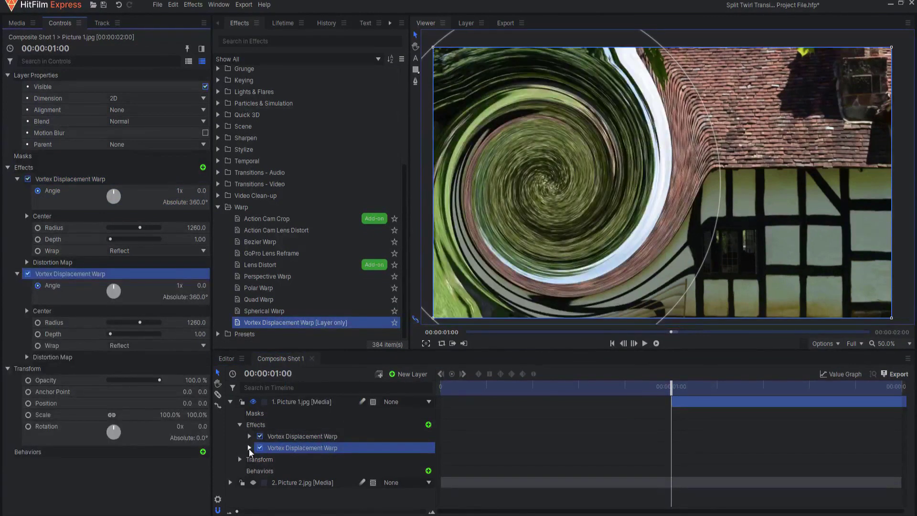
left_click(249, 448)
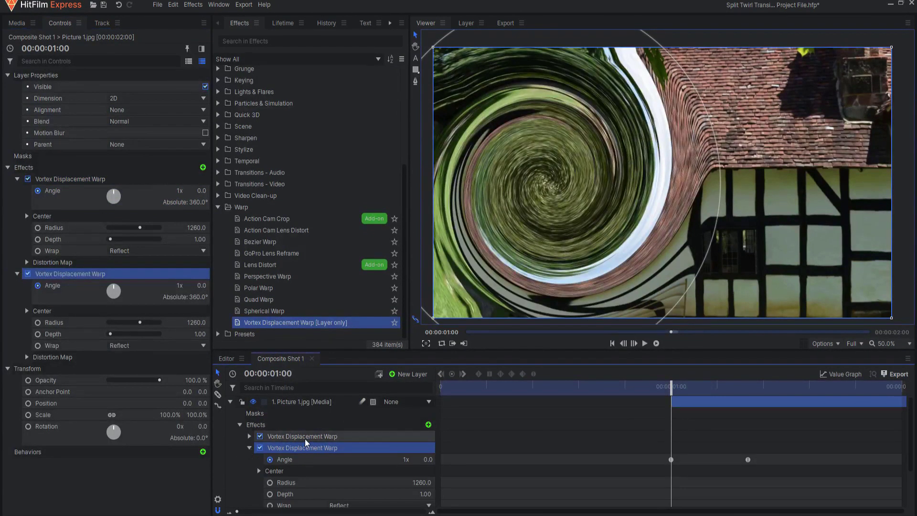
scroll(305, 438, "down", 3)
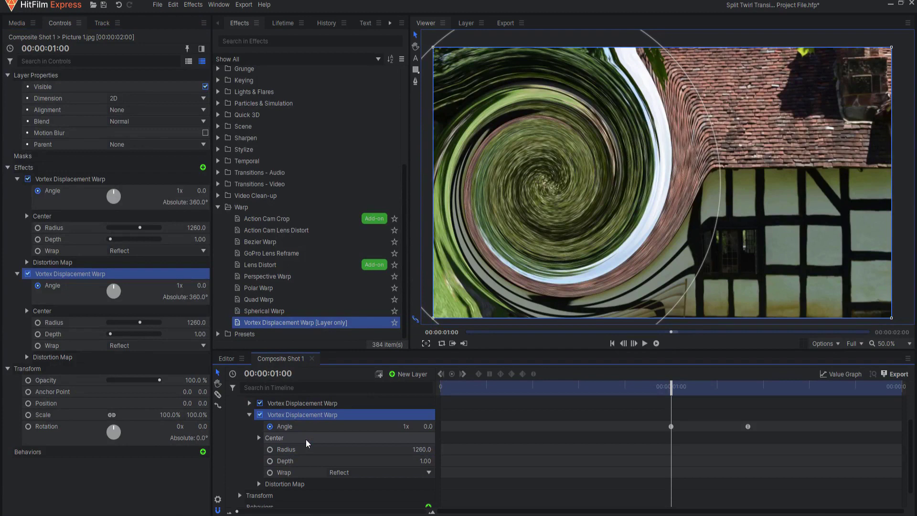
left_click(259, 439)
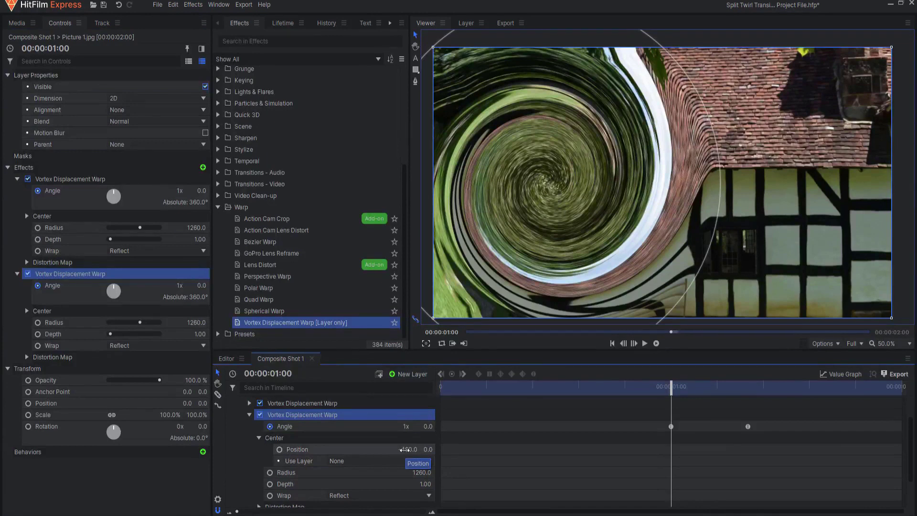
left_click_drag(403, 450, 432, 450)
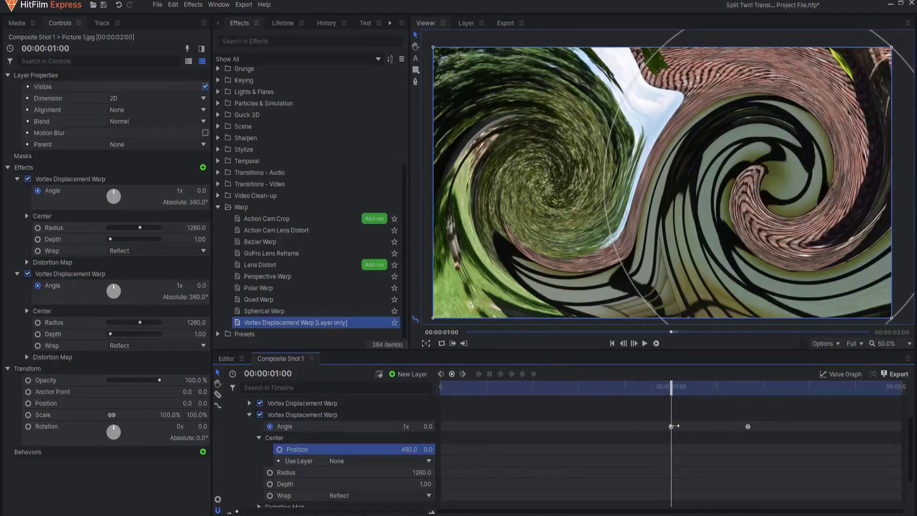
Set the second warp's Angle revolutions to -1x and preview the mirrored twirl.
mouse_move(672, 427)
mouse_move(671, 391)
left_mouse_down()
mouse_move(728, 392)
mouse_move(670, 393)
left_mouse_up()
left_click(406, 426)
type("-1")
key("Return")
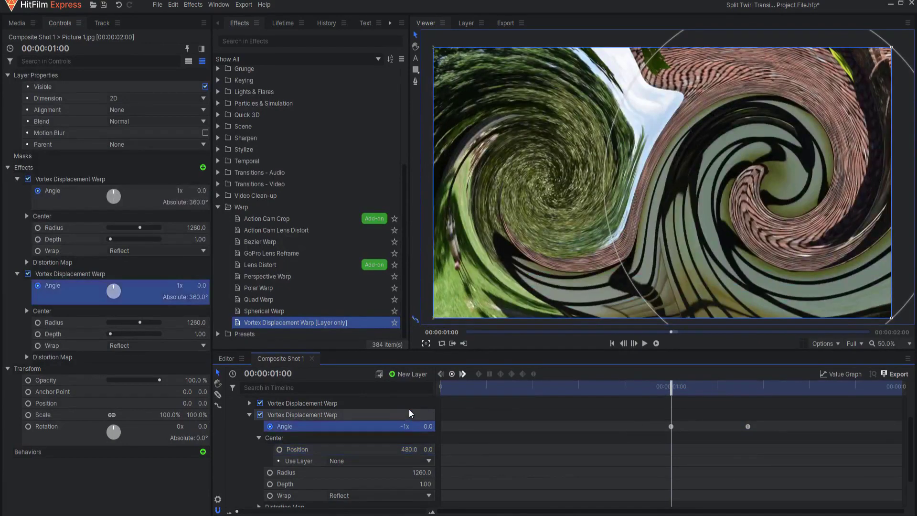
mouse_move(671, 389)
left_mouse_down()
mouse_move(750, 397)
mouse_move(672, 397)
mouse_move(755, 401)
mouse_move(671, 399)
left_mouse_up()
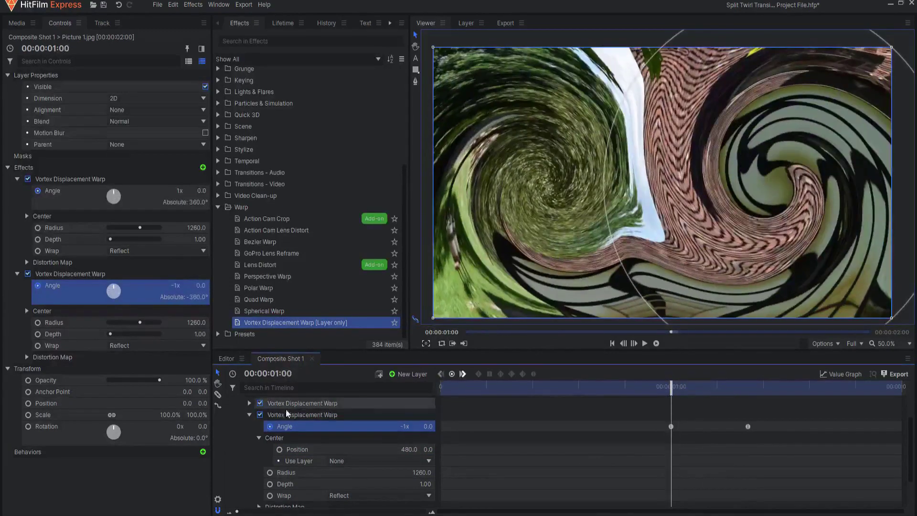
left_click(250, 415)
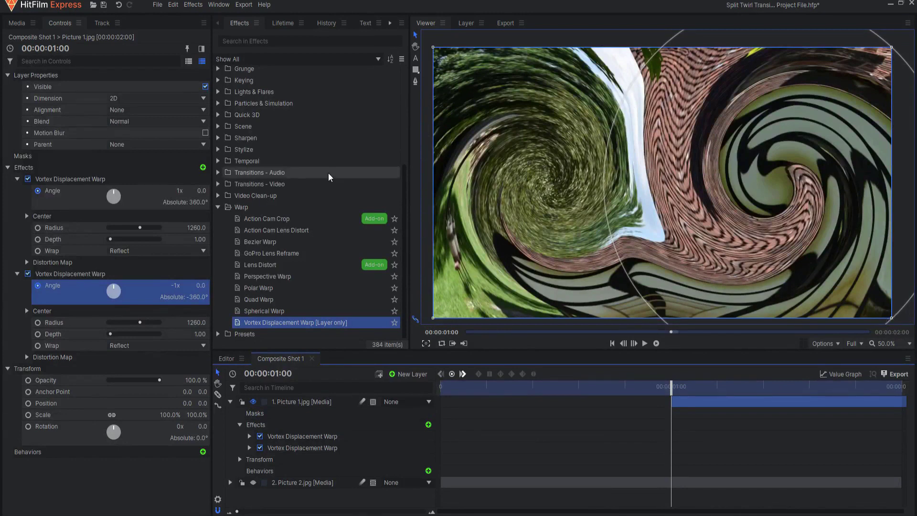
Add a Radial Blur to Picture 1.jpg centred at X -480.
scroll(224, 208, "up", 5)
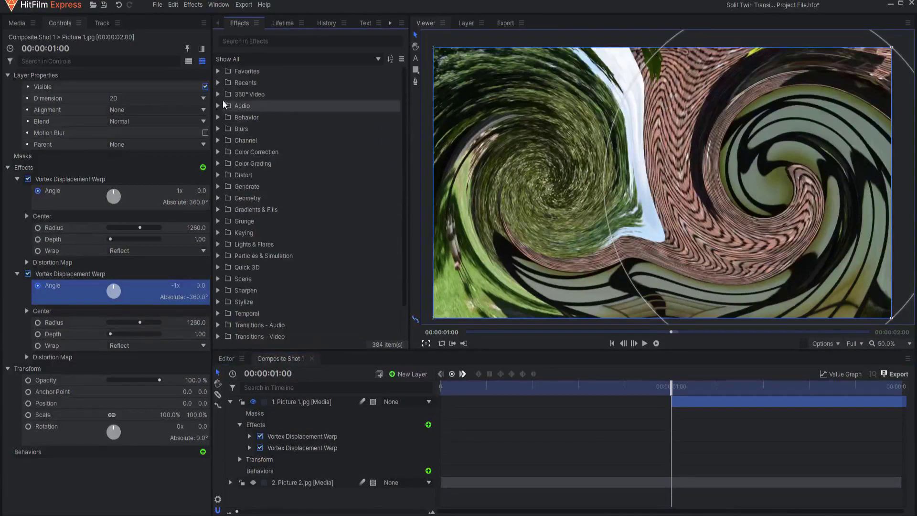
left_click(218, 130)
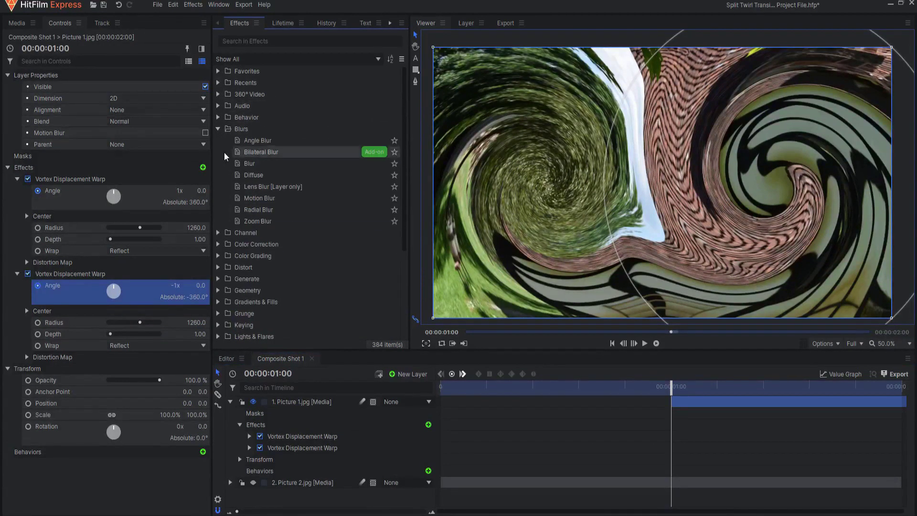
left_click(252, 213)
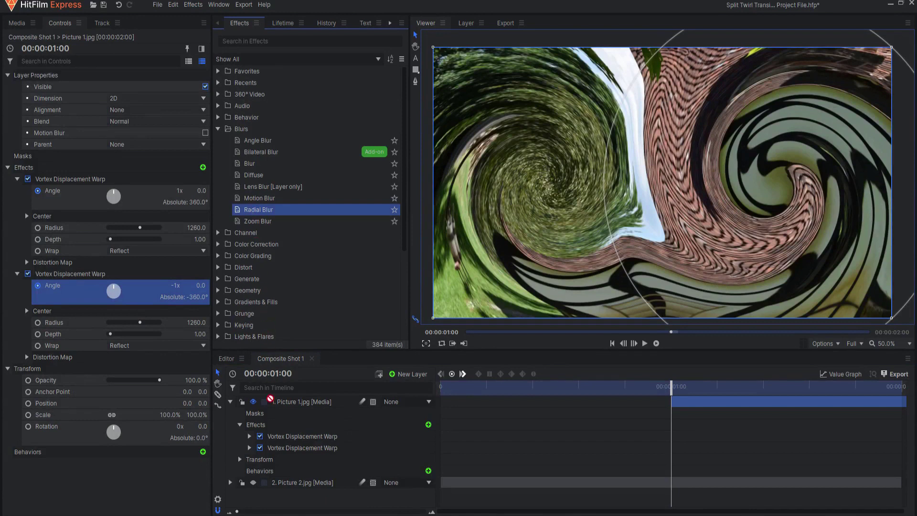
left_click_drag(270, 399, 280, 448)
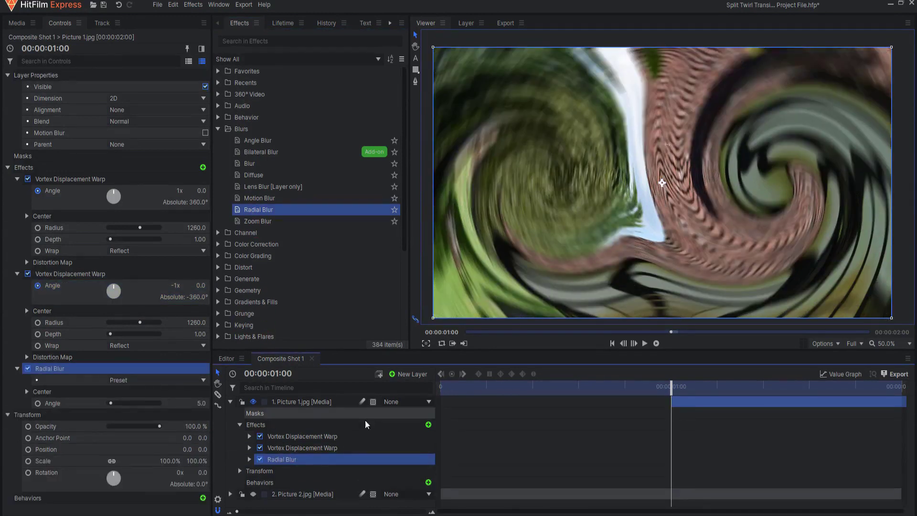
left_click(249, 459)
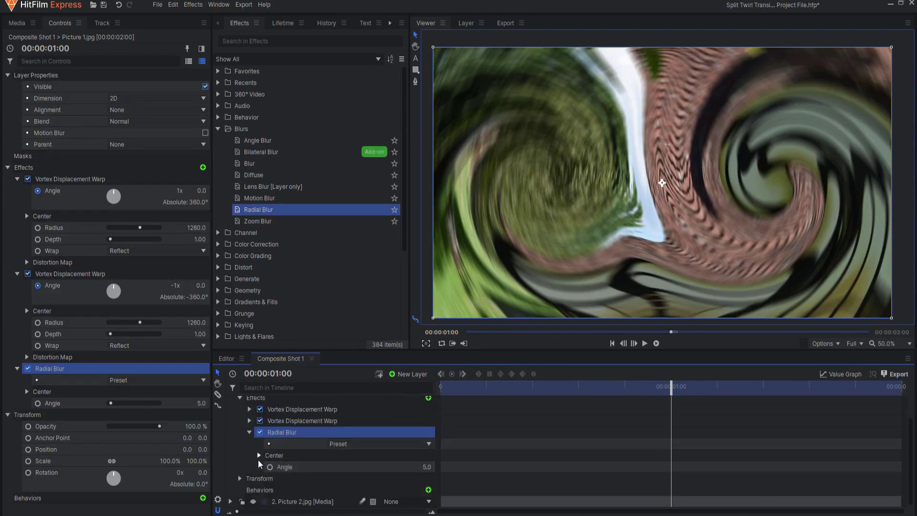
left_click(259, 456)
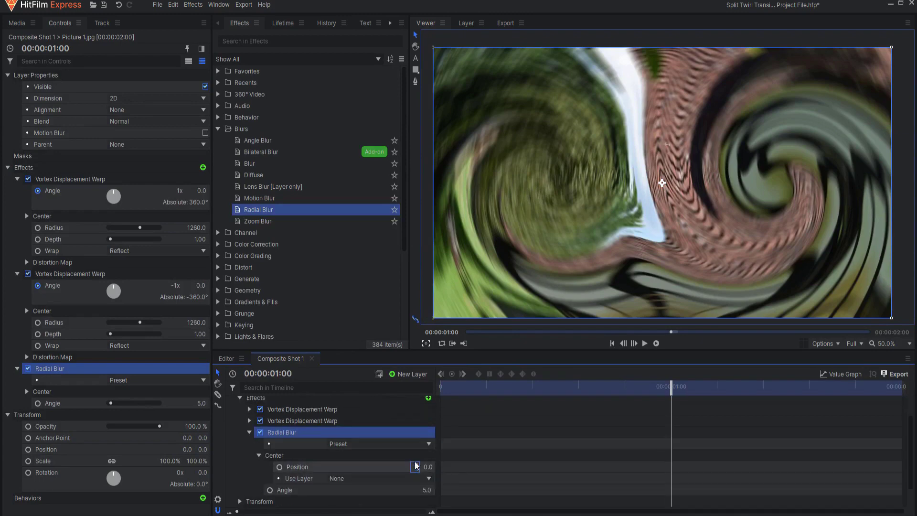
key("Return")
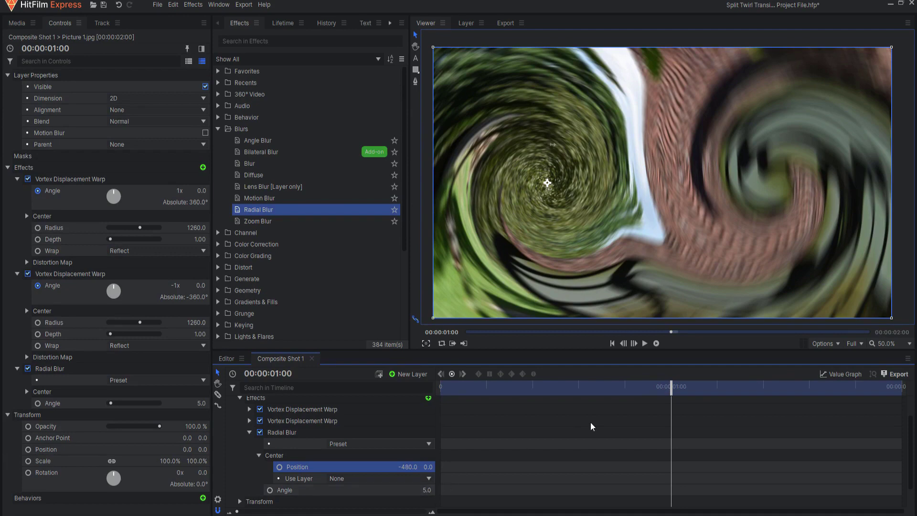
scroll(598, 428, "up", 2)
left_click_drag(679, 388, 711, 388)
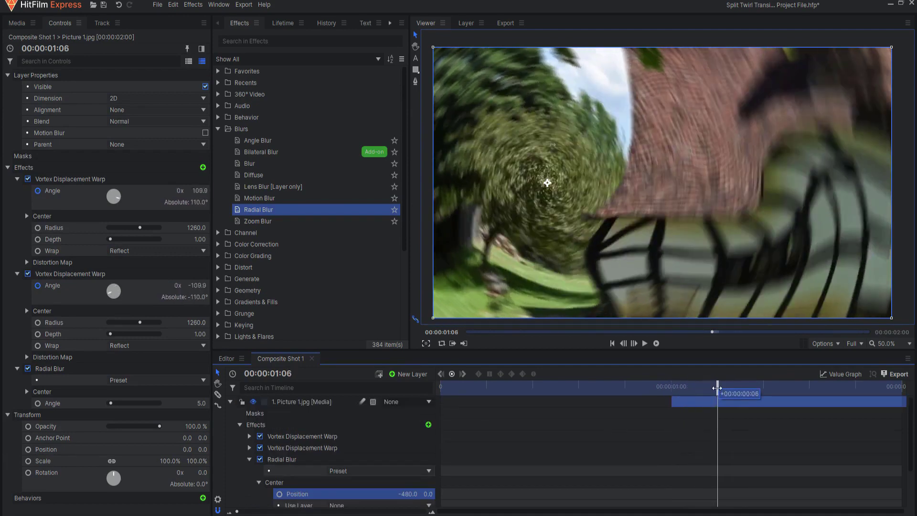
Keyframe the Radial Blur Angle from 5.0 at 1:05 down to 0.0 at 1:10.
scroll(408, 472, "down", 3)
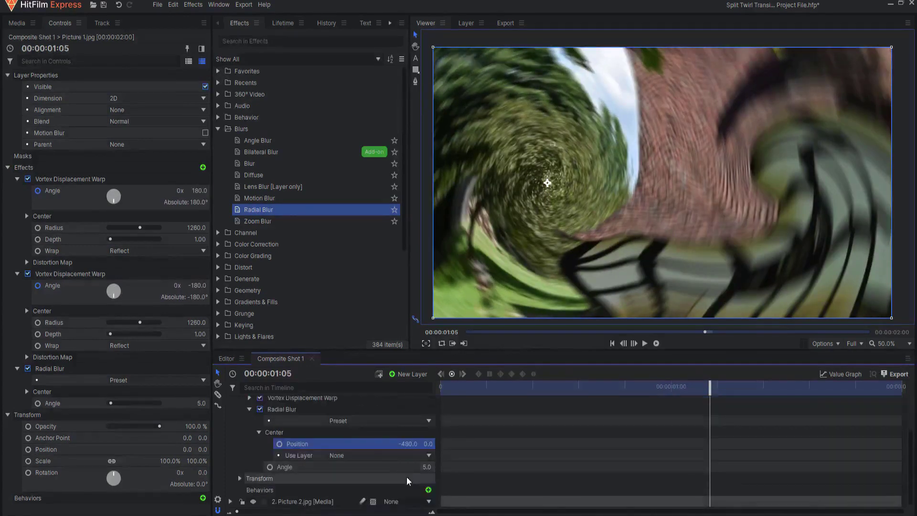
left_click(270, 468)
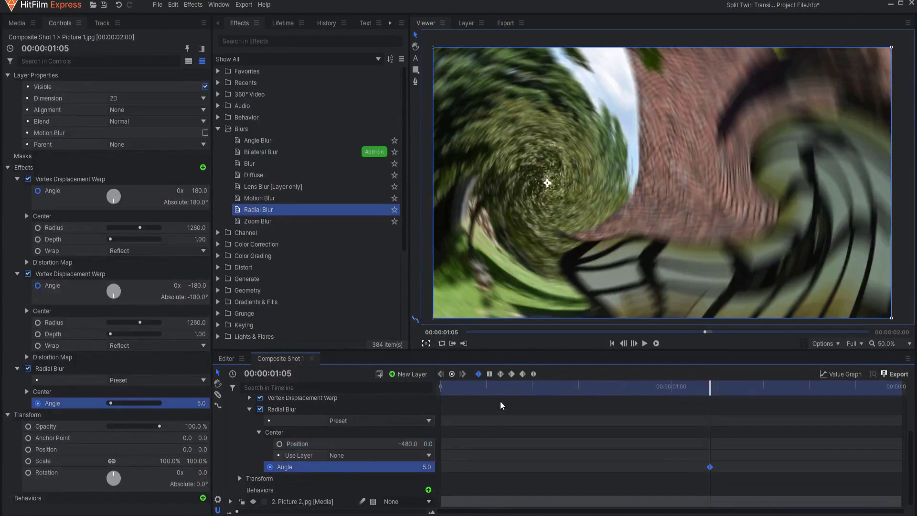
left_click(533, 375)
left_click_drag(710, 392, 748, 392)
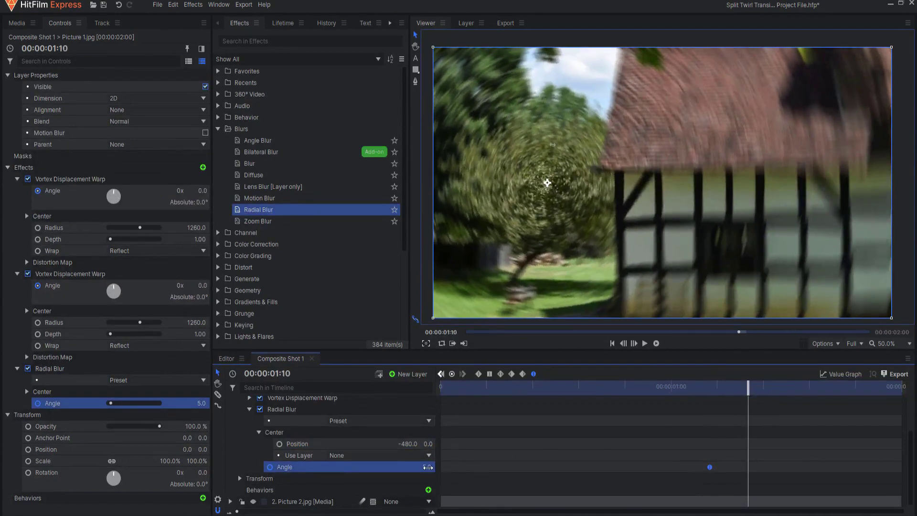
left_click_drag(422, 468, 419, 471)
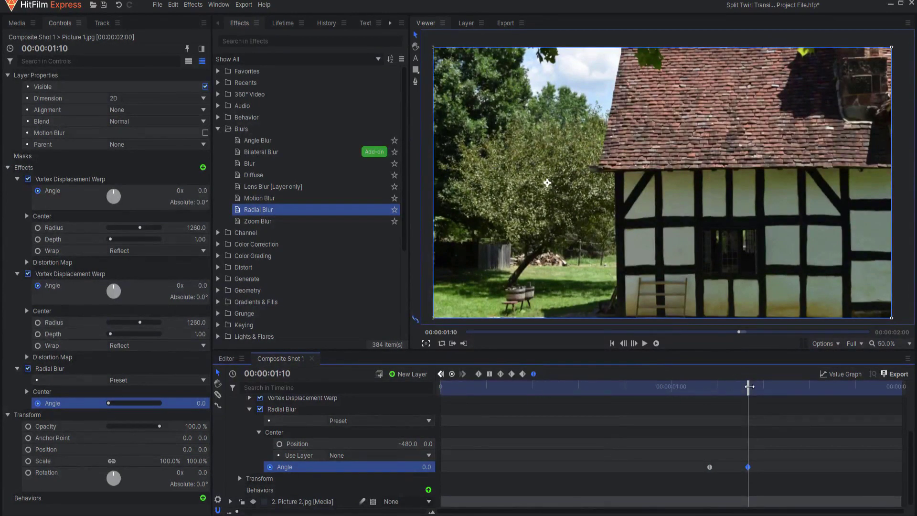
mouse_move(754, 389)
left_mouse_down()
mouse_move(718, 398)
mouse_move(741, 394)
left_mouse_up()
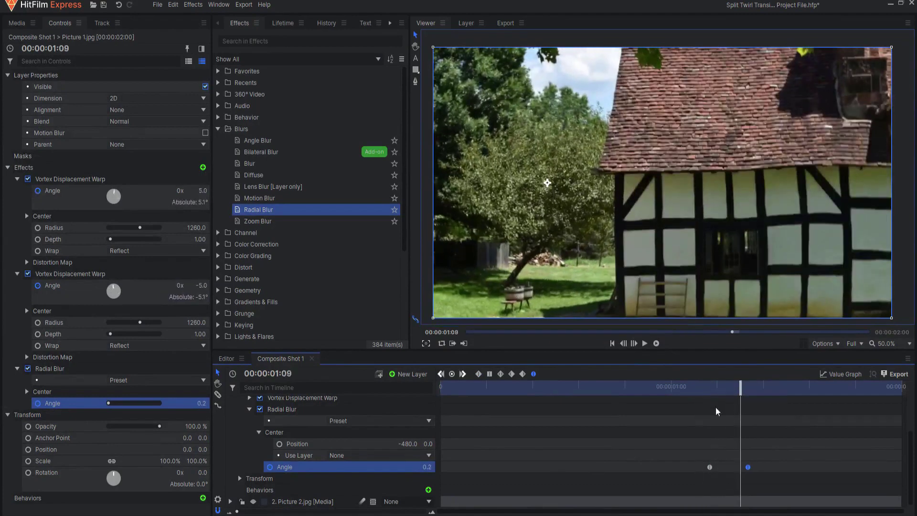
Duplicate the Radial Blur and move the copy's centre to X 480.
left_click(250, 409)
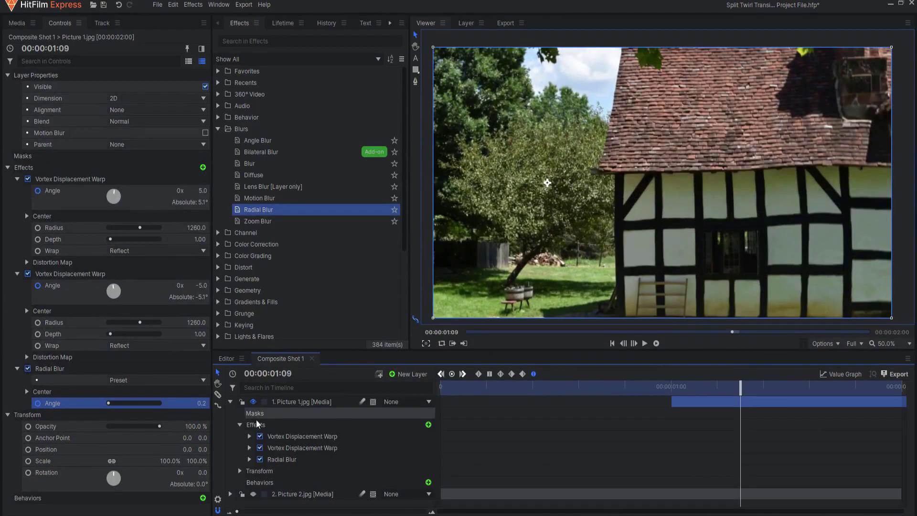
right_click(279, 460)
left_click(300, 390)
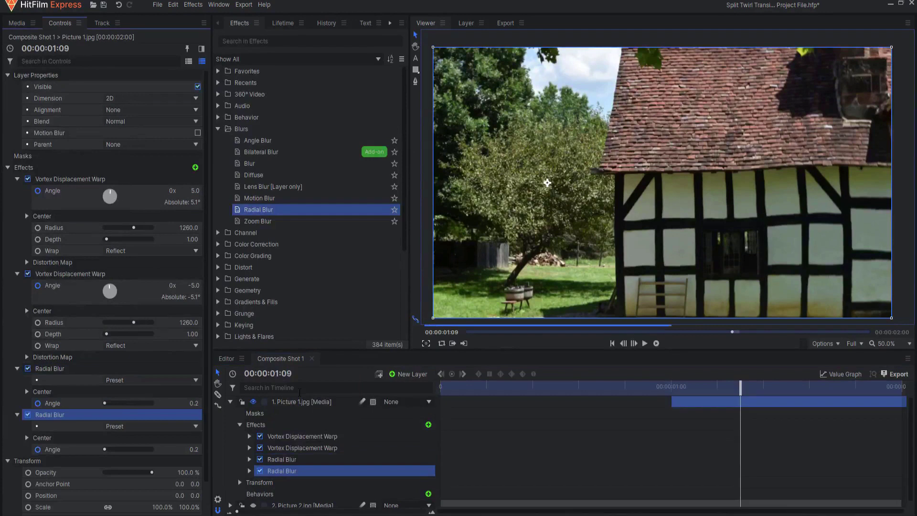
left_click(249, 471)
scroll(529, 502, "down", 1)
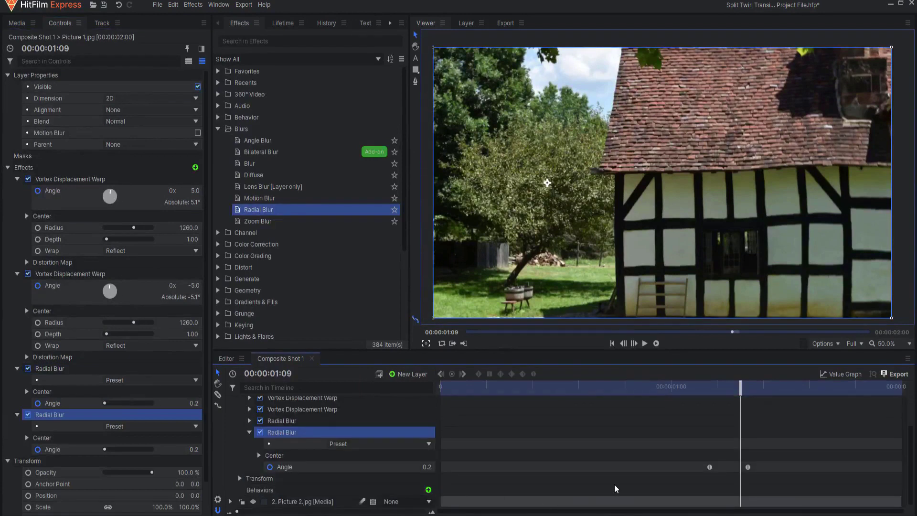
left_click(259, 456)
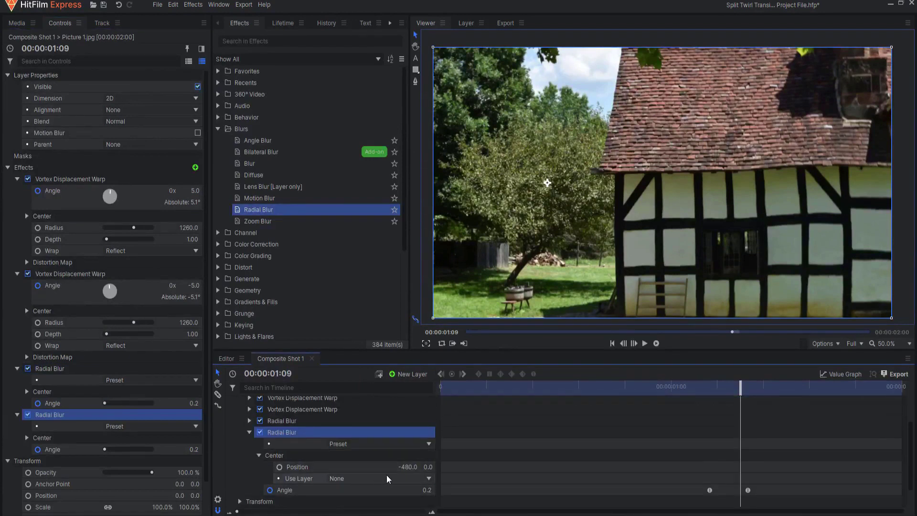
left_click_drag(403, 467, 538, 461)
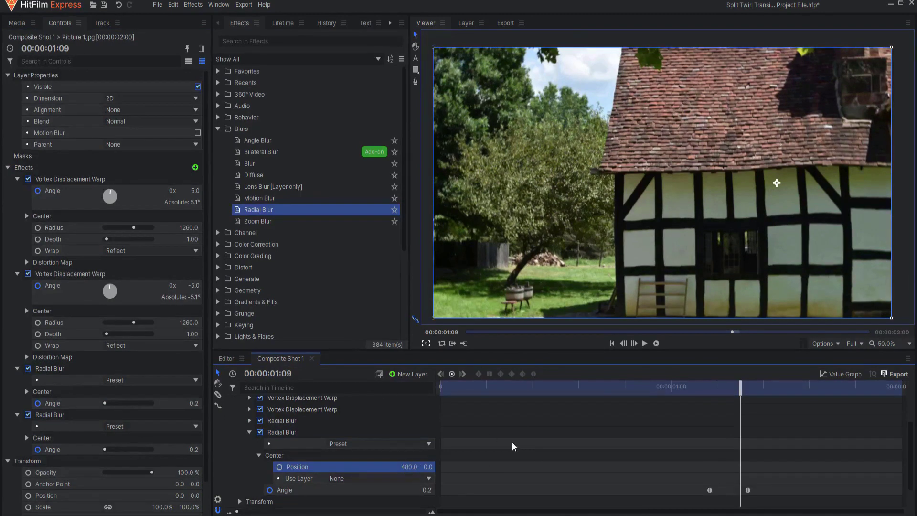
mouse_move(740, 386)
left_mouse_down()
mouse_move(672, 388)
mouse_move(750, 398)
mouse_move(679, 398)
mouse_move(750, 399)
left_mouse_up()
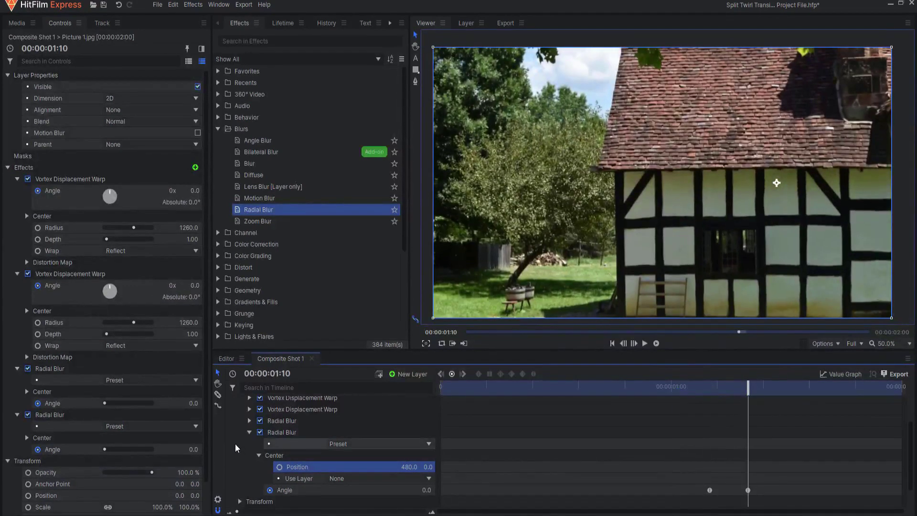
left_click(250, 433)
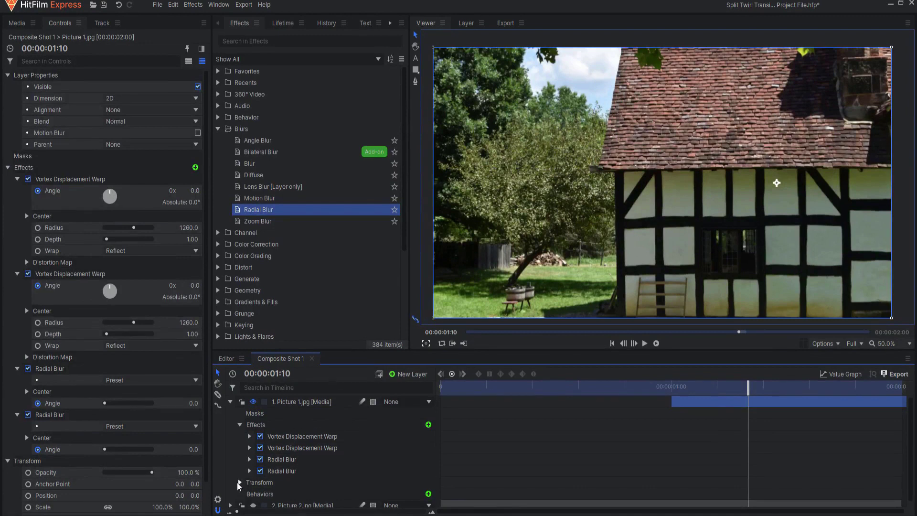
Keyframe Picture 1.jpg's opacity from 0% at 1:00 to full at 1:10.
left_click(239, 482)
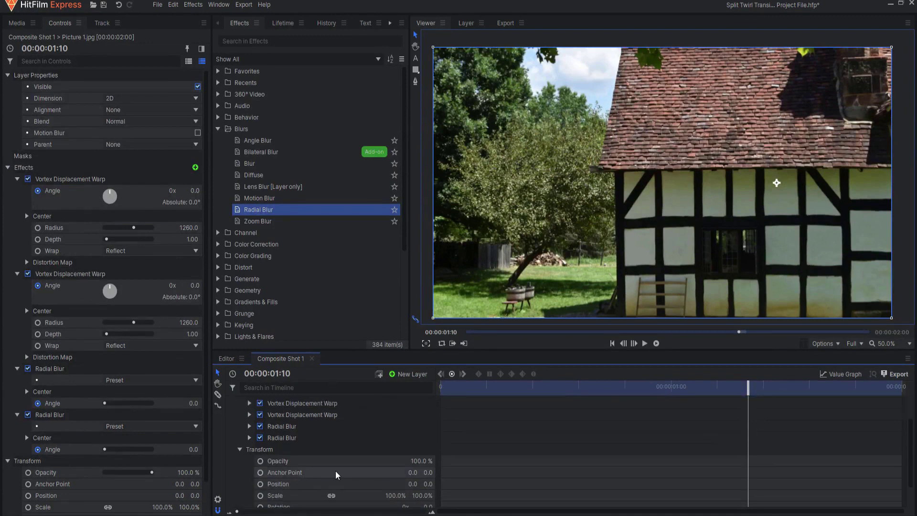
left_click(260, 462)
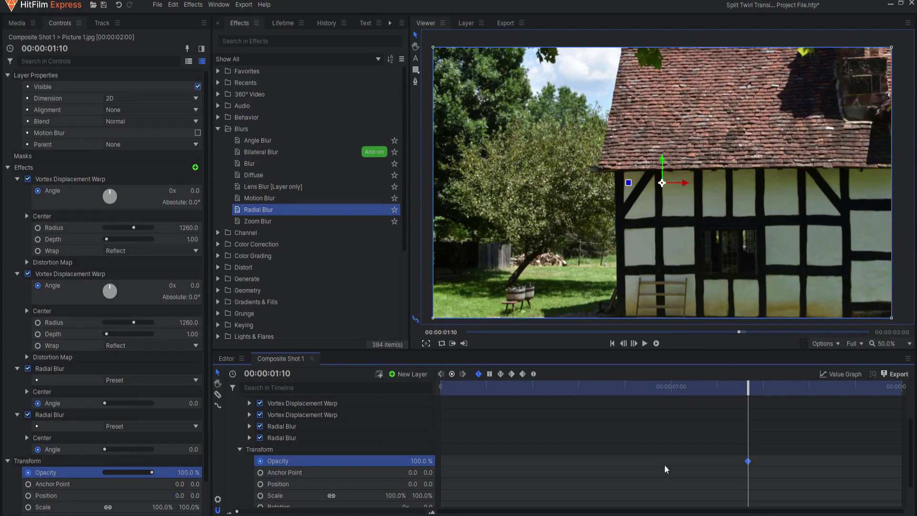
mouse_move(748, 462)
left_click_drag(751, 389, 672, 392)
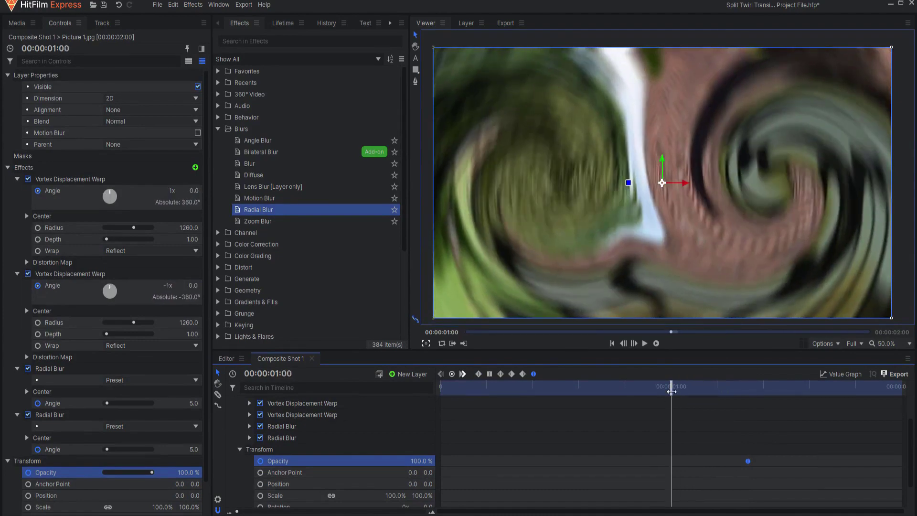
left_click_drag(420, 461, 356, 458)
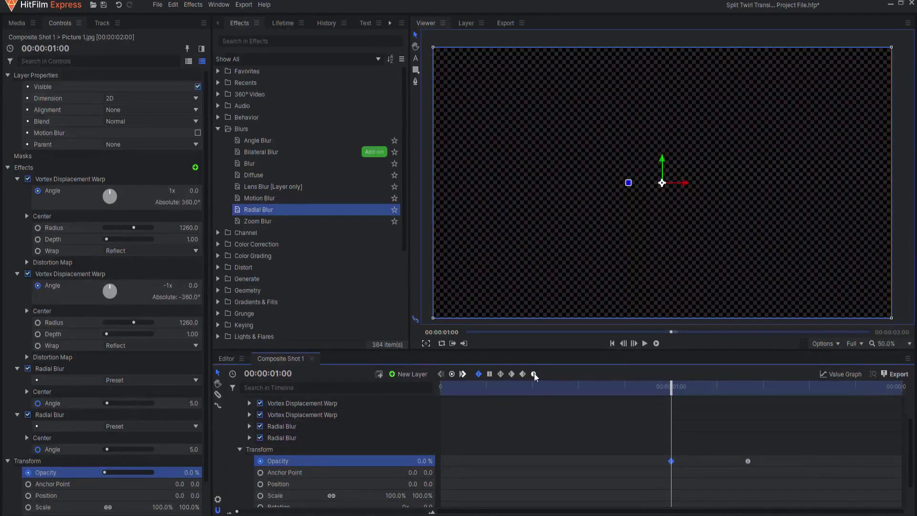
left_click_drag(671, 387, 668, 410)
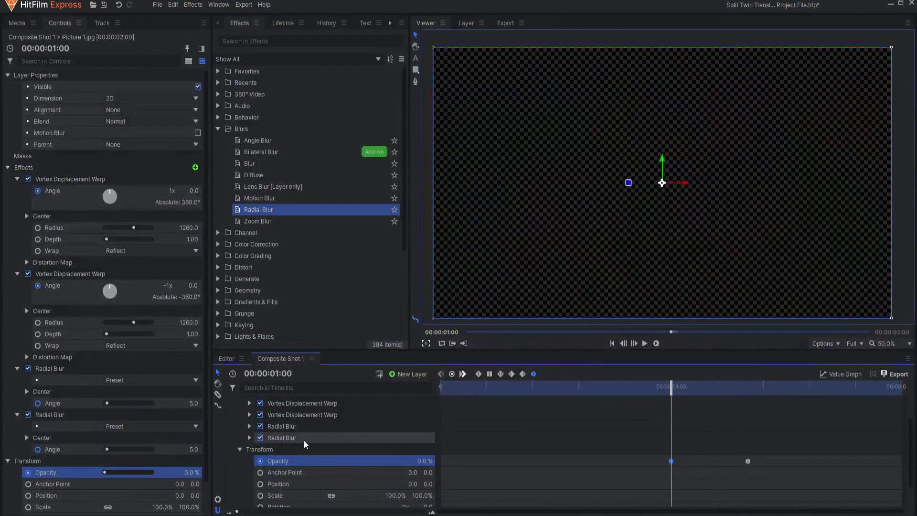
scroll(304, 440, "up", 2)
Select and copy Picture 1's two Vortex Displacement Warps and two Radial Blurs.
left_click(288, 436)
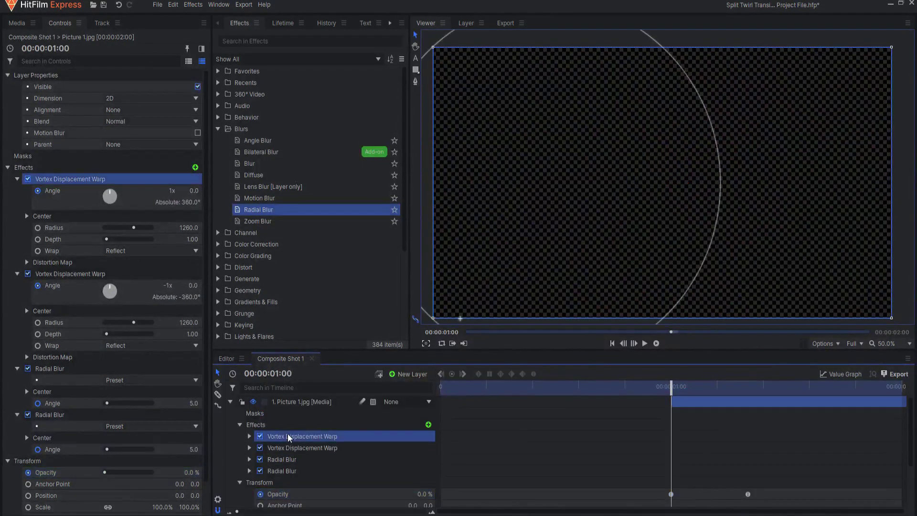
left_click(288, 469, "shift")
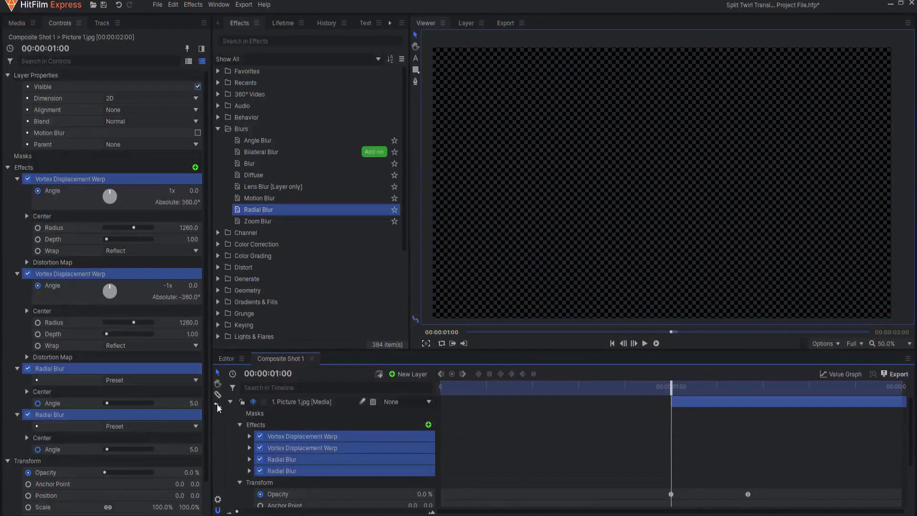
left_click(229, 402)
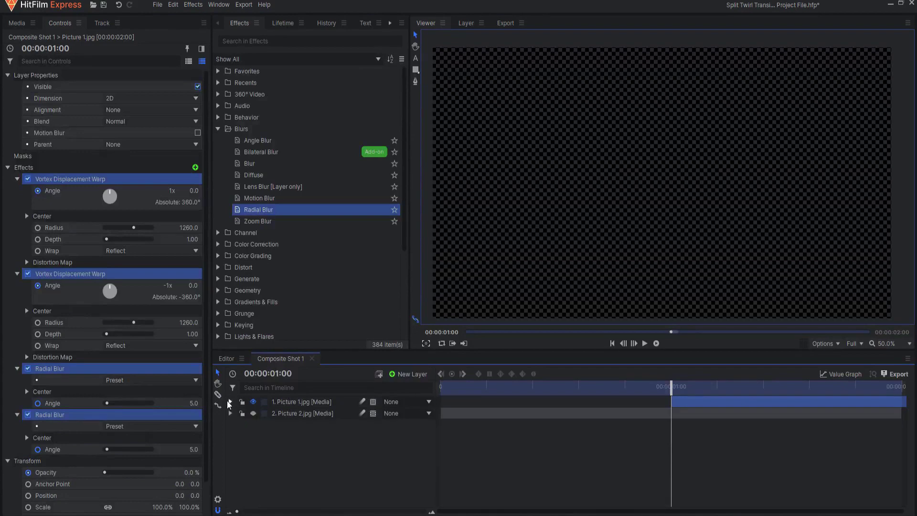
Show only Picture 2, paste the four effects onto it at 0:00, and list animated properties.
left_click(280, 415)
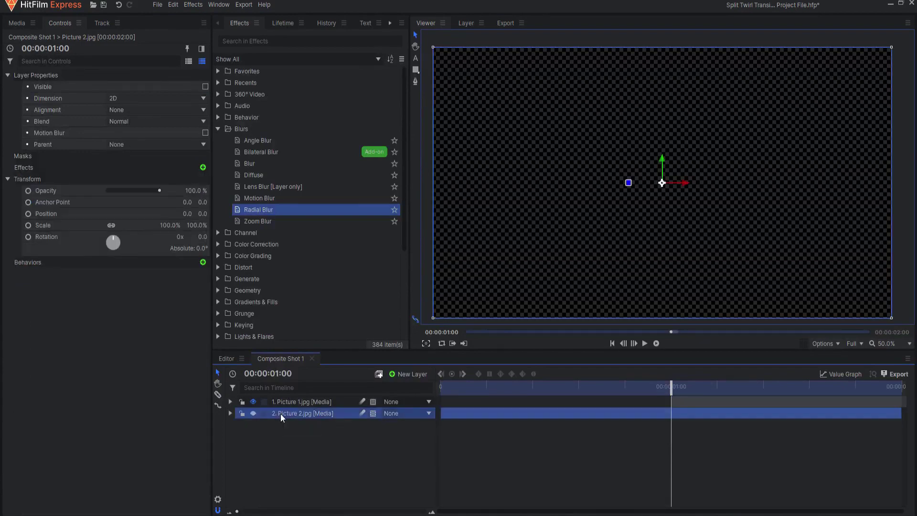
left_click(253, 414)
left_click(254, 403)
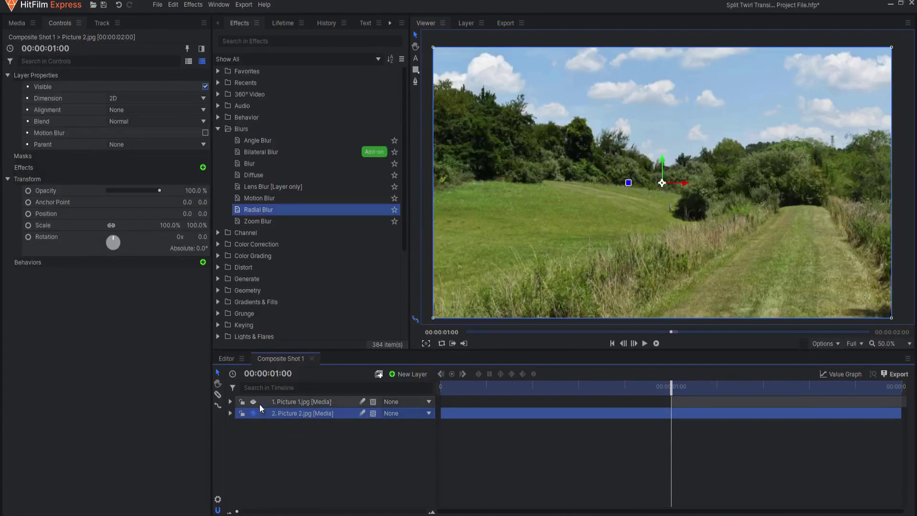
left_click(613, 343)
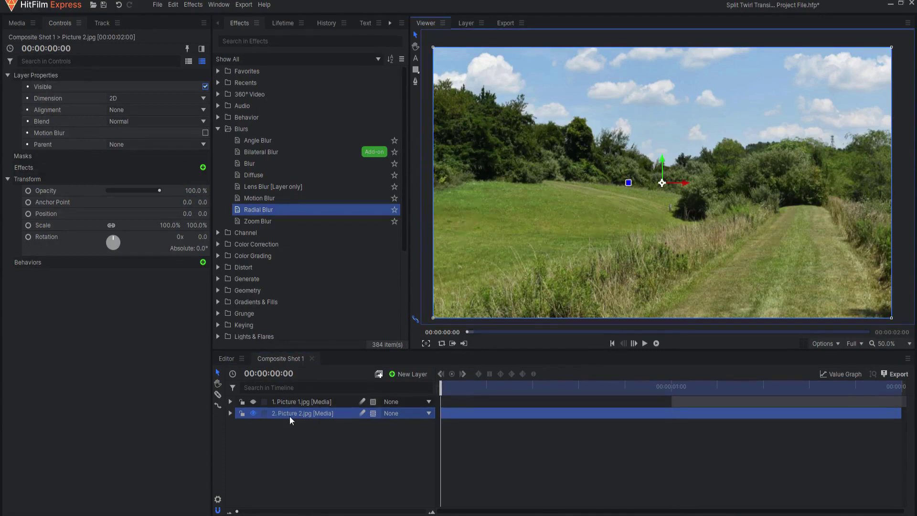
key("ctrl+v")
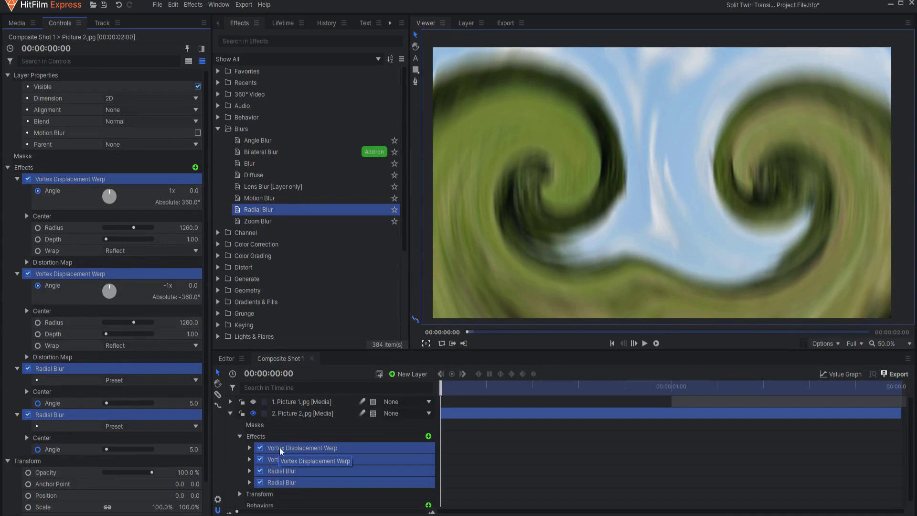
key("u")
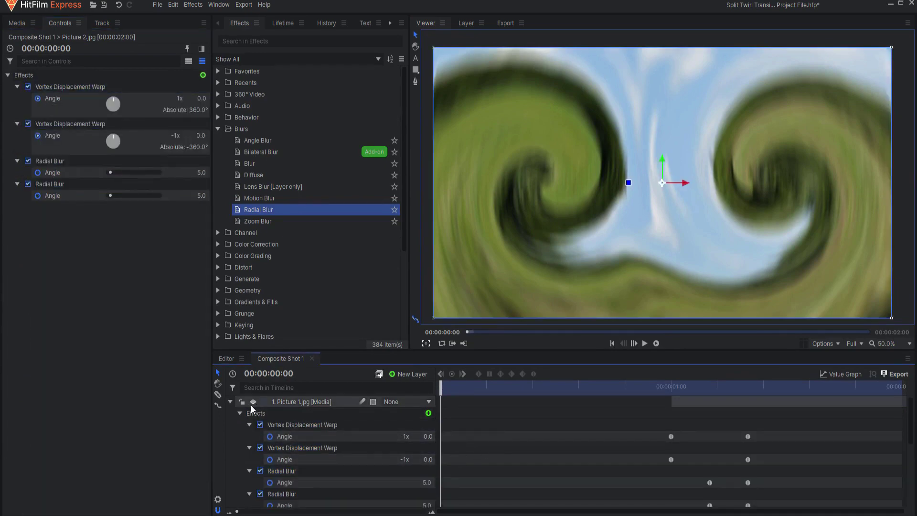
Shift all of Picture 2's pasted Angle keyframes one second later, spanning 1:00–1:10, previewing at 1:05.
left_click(228, 403)
scroll(343, 440, "down", 1)
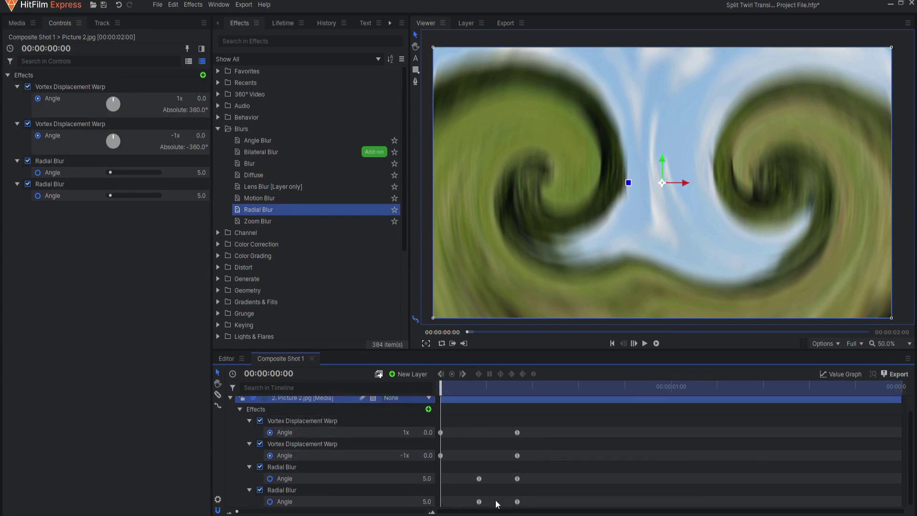
left_click_drag(539, 420, 436, 505)
left_click_drag(440, 454, 670, 454)
scroll(674, 409, "up", 1)
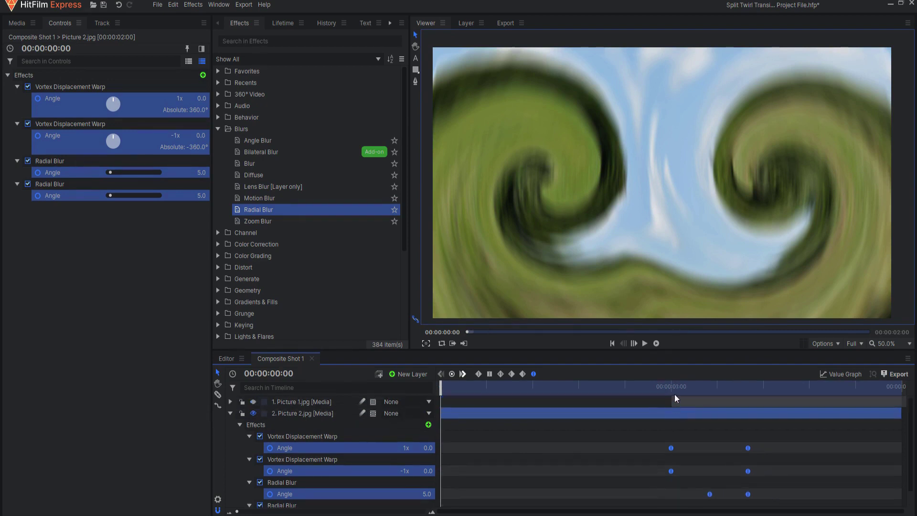
left_click_drag(439, 384, 669, 394)
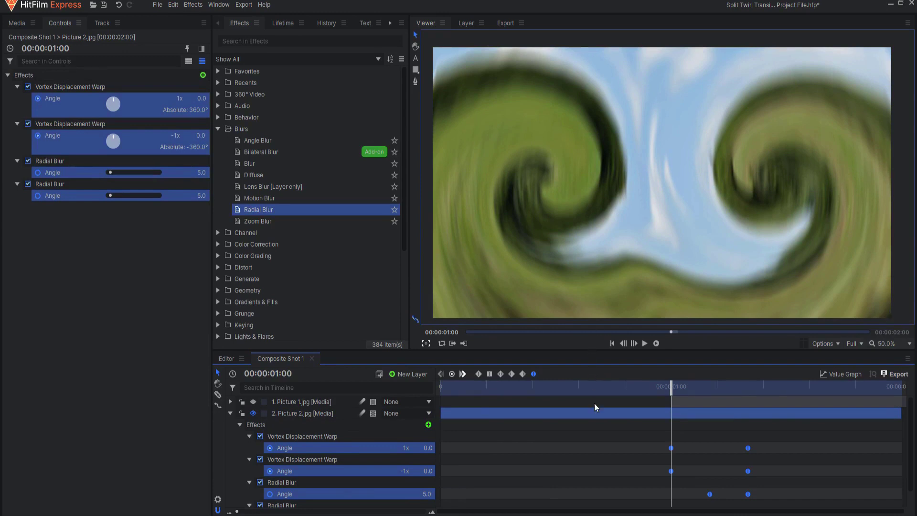
scroll(667, 464, "down", 1)
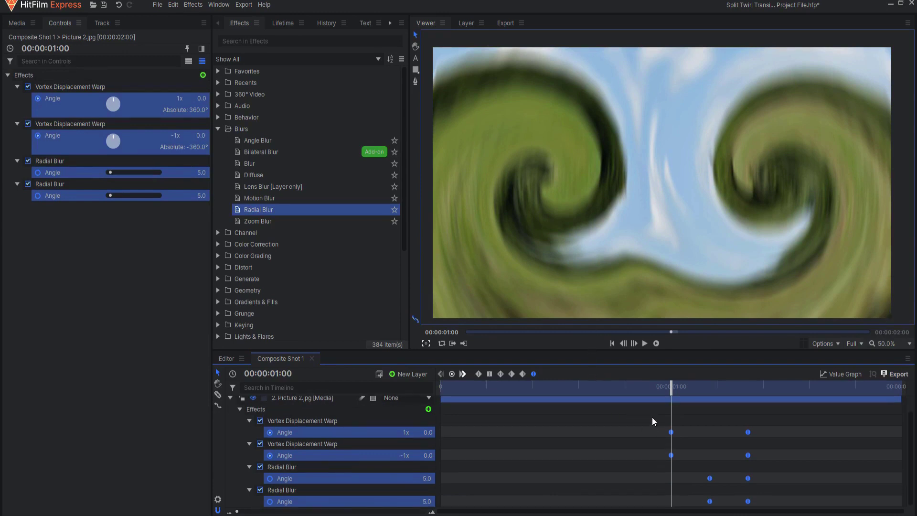
Swap Picture 2's twirl Angle keyframes and set the Angles to -360° and 360° at 1:10.
left_click(651, 429)
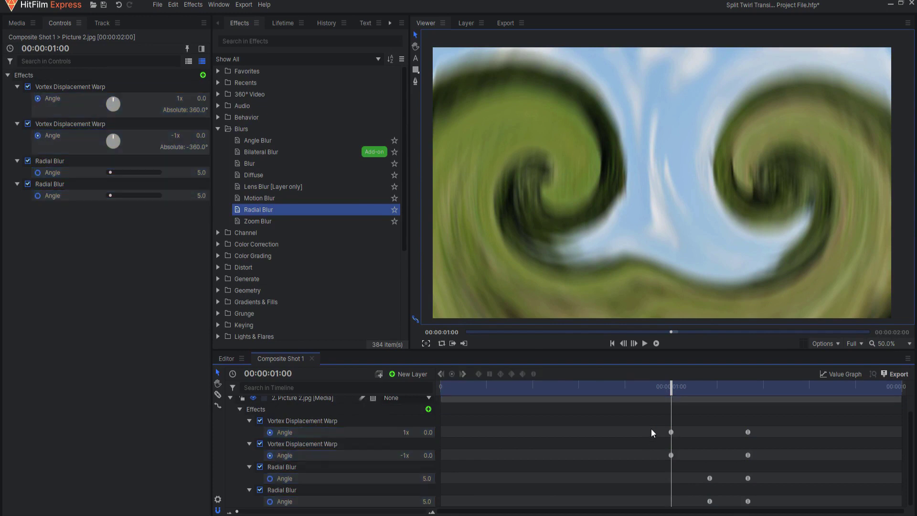
left_click_drag(656, 417, 748, 465)
mouse_move(748, 433)
left_mouse_down()
mouse_move(698, 429)
mouse_move(757, 447)
mouse_move(749, 434)
left_mouse_up()
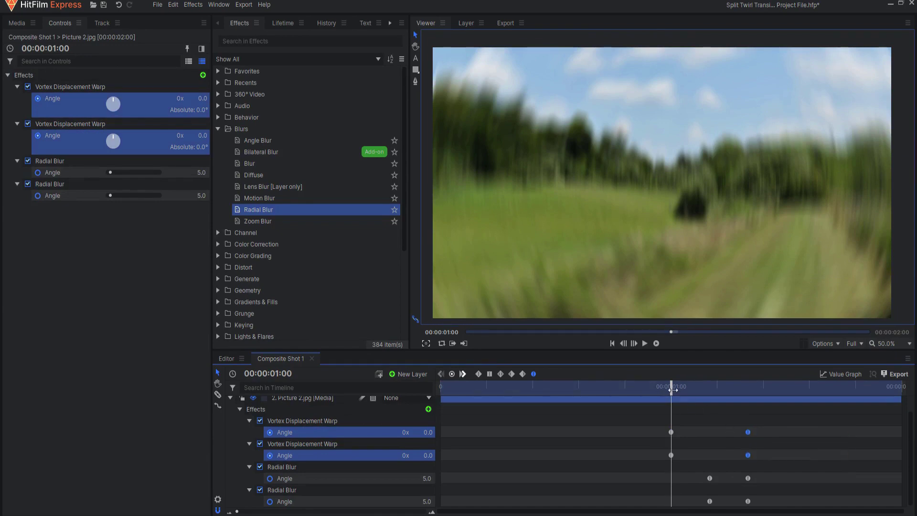
left_click_drag(673, 389, 748, 398)
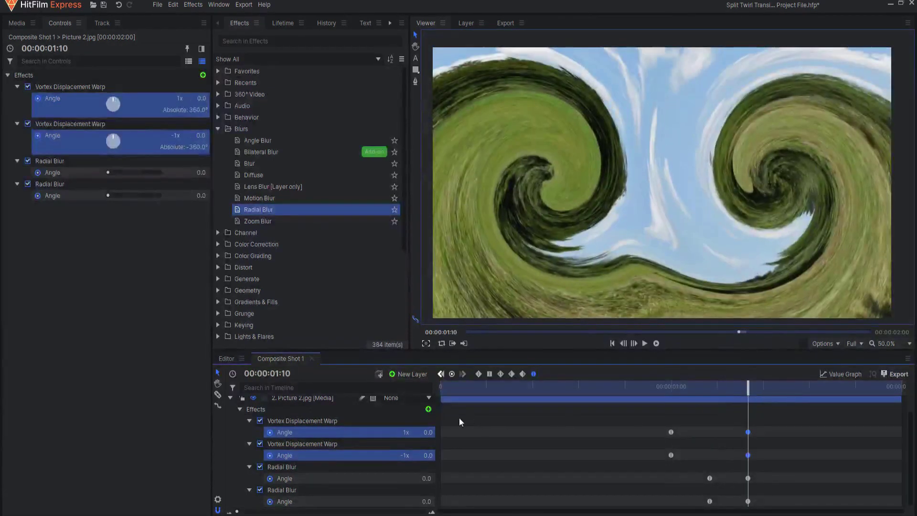
left_click_drag(405, 432, 481, 396)
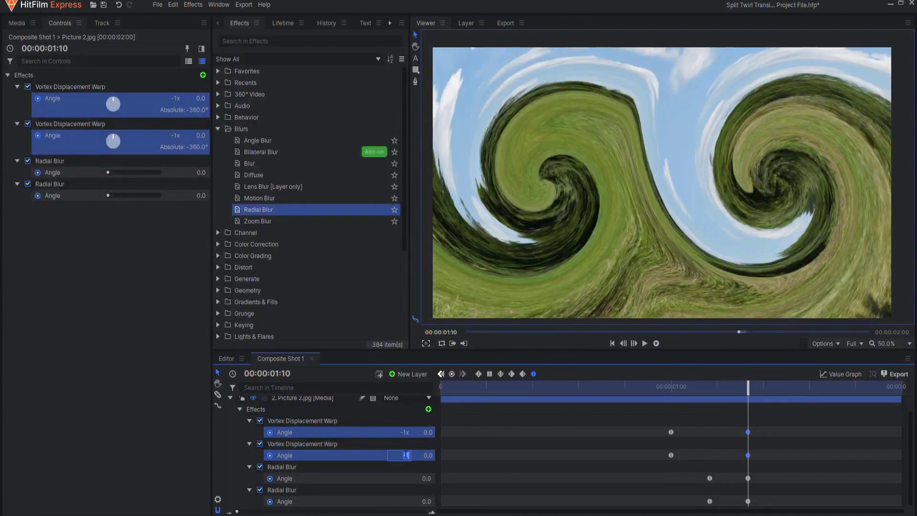
key("Return")
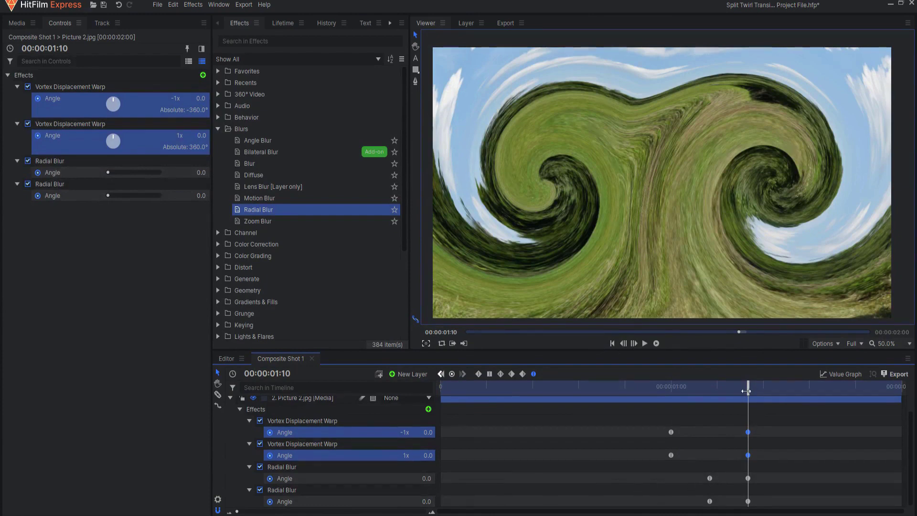
left_click_drag(746, 390, 710, 391)
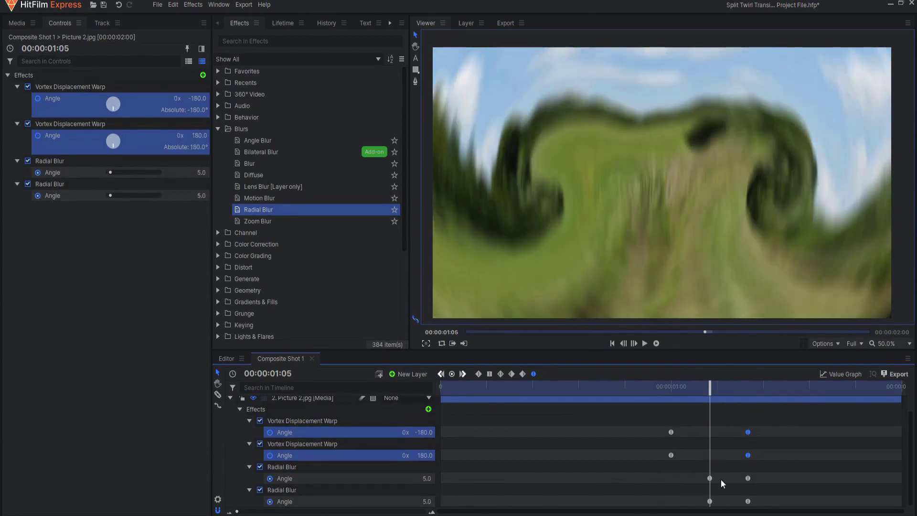
Move the Radial Blur keyframes five frames earlier and check the sharp start at 1:00.
left_click(737, 468)
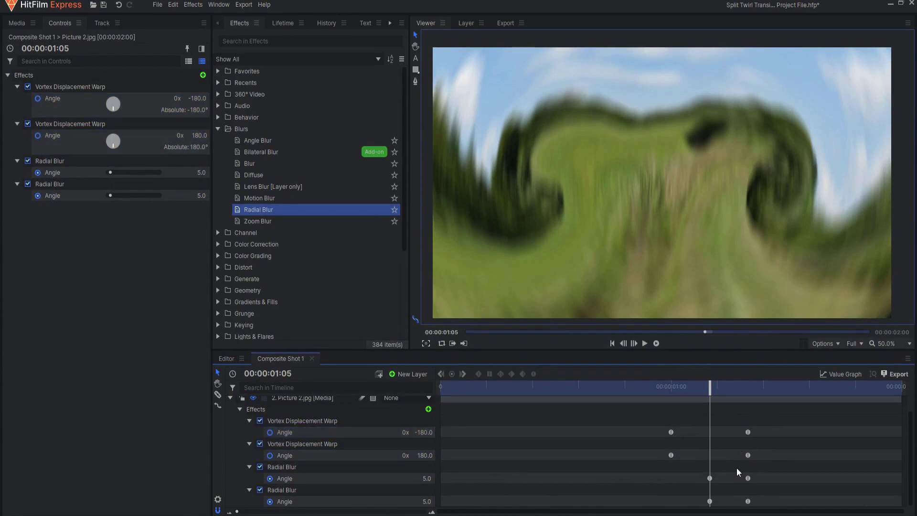
left_click_drag(737, 468, 674, 473)
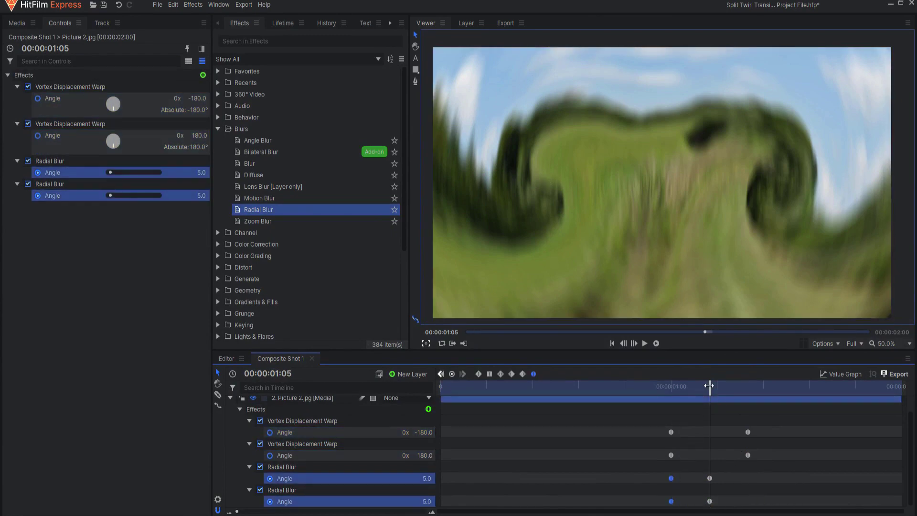
left_click_drag(709, 386, 748, 391)
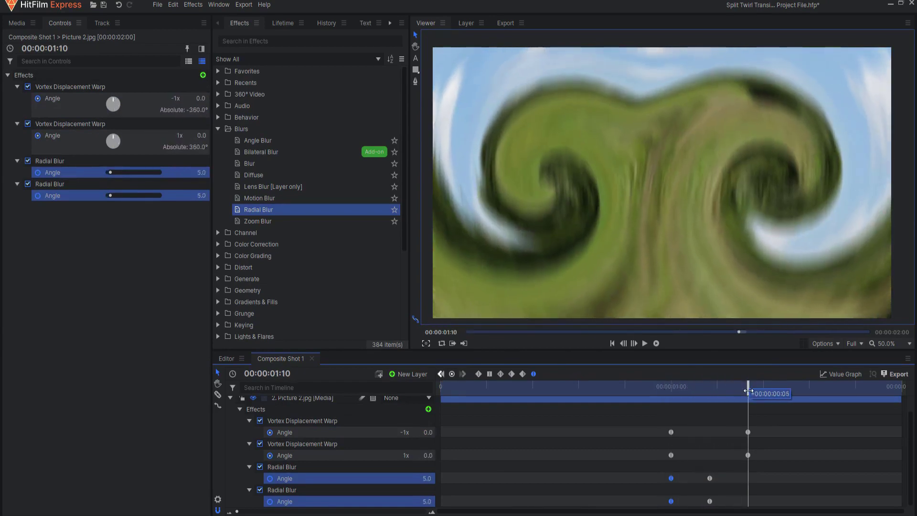
left_click_drag(748, 391, 671, 391)
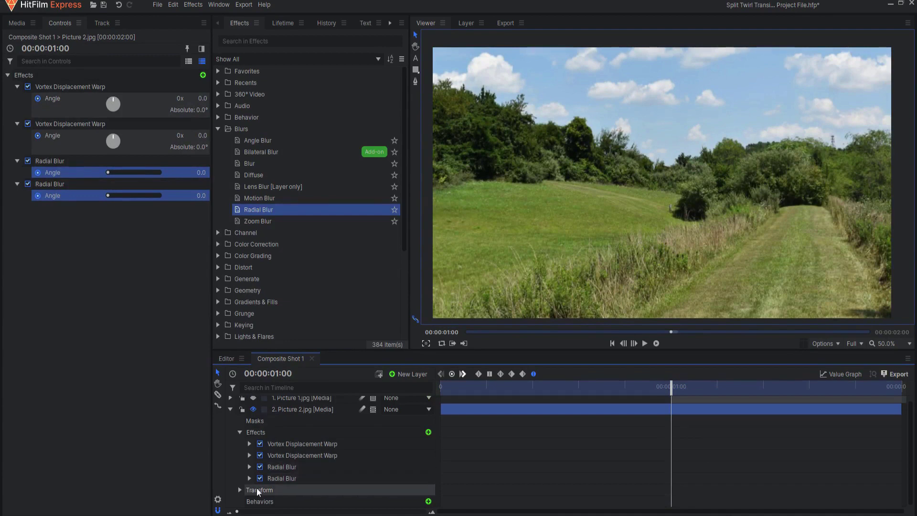
Keyframe Picture 2's Opacity at 100% at 1:00 with smooth interpolation, fading to 0% at 1:10.
left_click(238, 491)
scroll(239, 492, "down", 1)
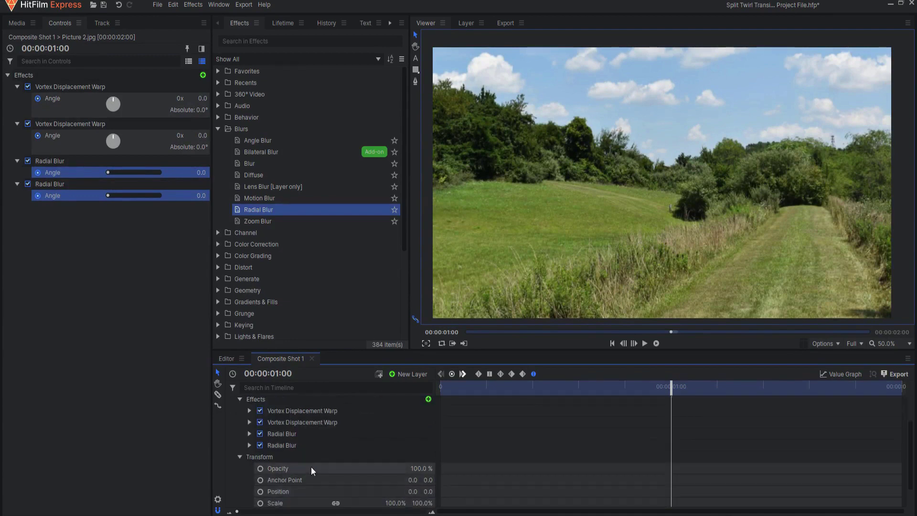
left_click(260, 469)
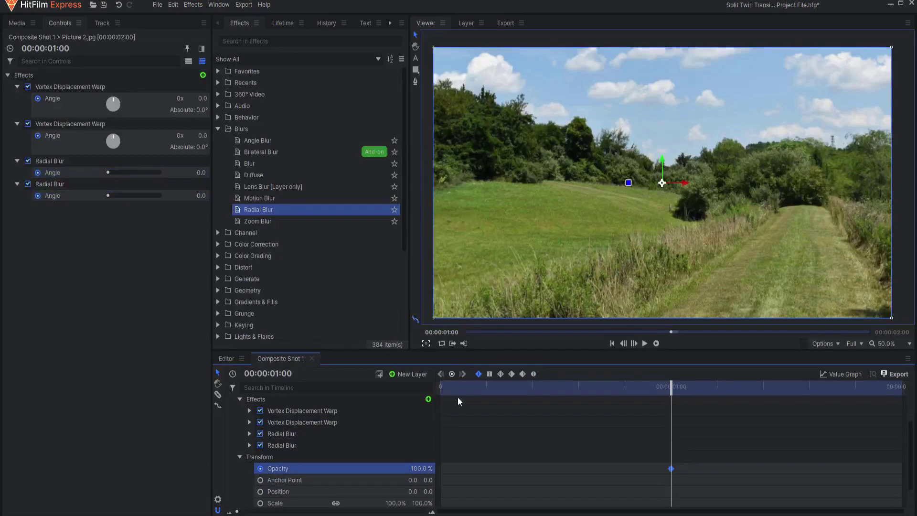
left_click(532, 374)
left_click_drag(677, 388, 748, 393)
left_click_drag(421, 468, 382, 468)
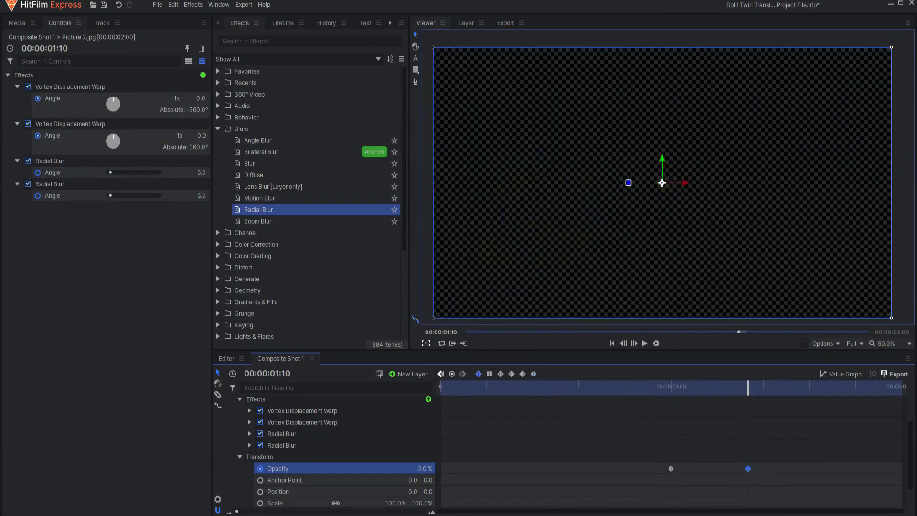
scroll(373, 430, "up", 2)
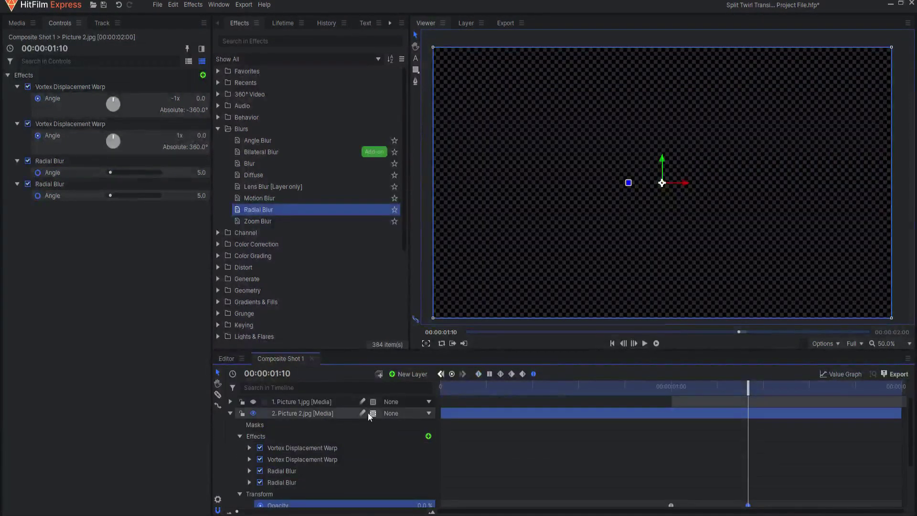
Make Picture 1 visible again and collapse and deselect the Picture 2 layer.
left_click(254, 402)
left_click(230, 414)
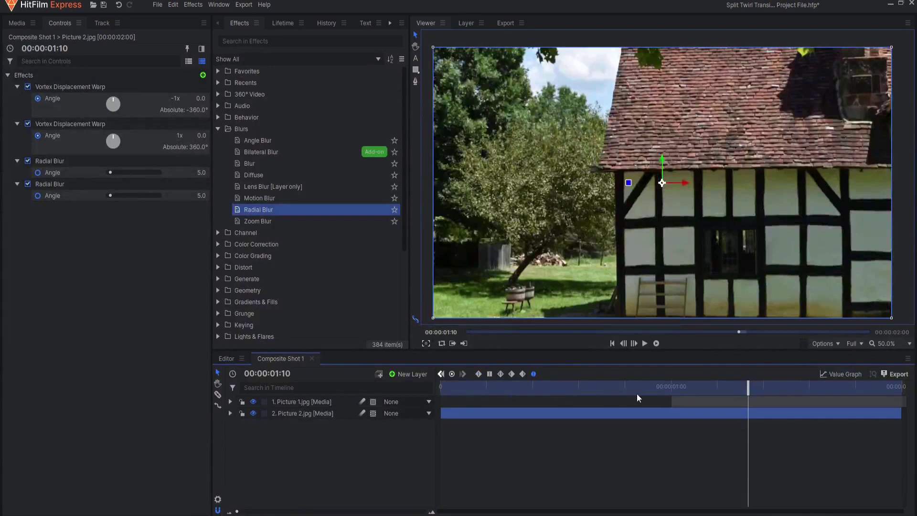
left_click(369, 449)
left_click_drag(569, 389, 645, 384)
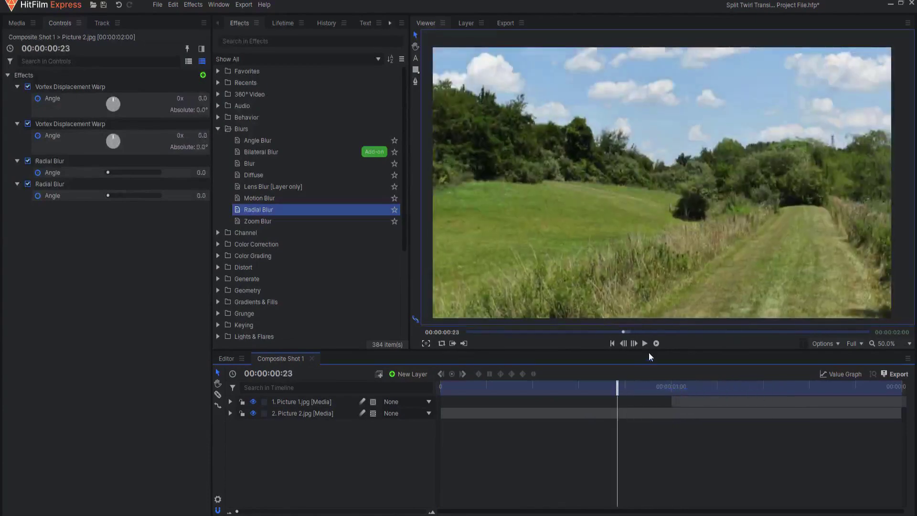
left_click(645, 343)
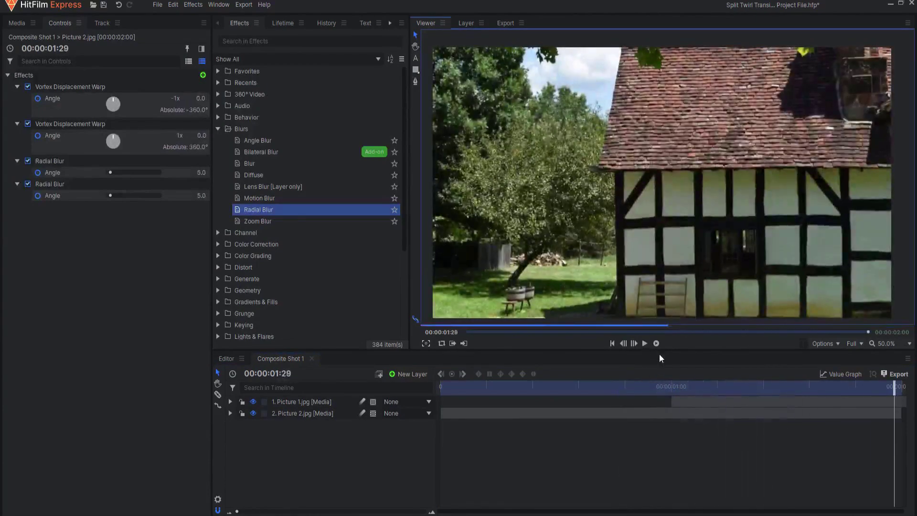